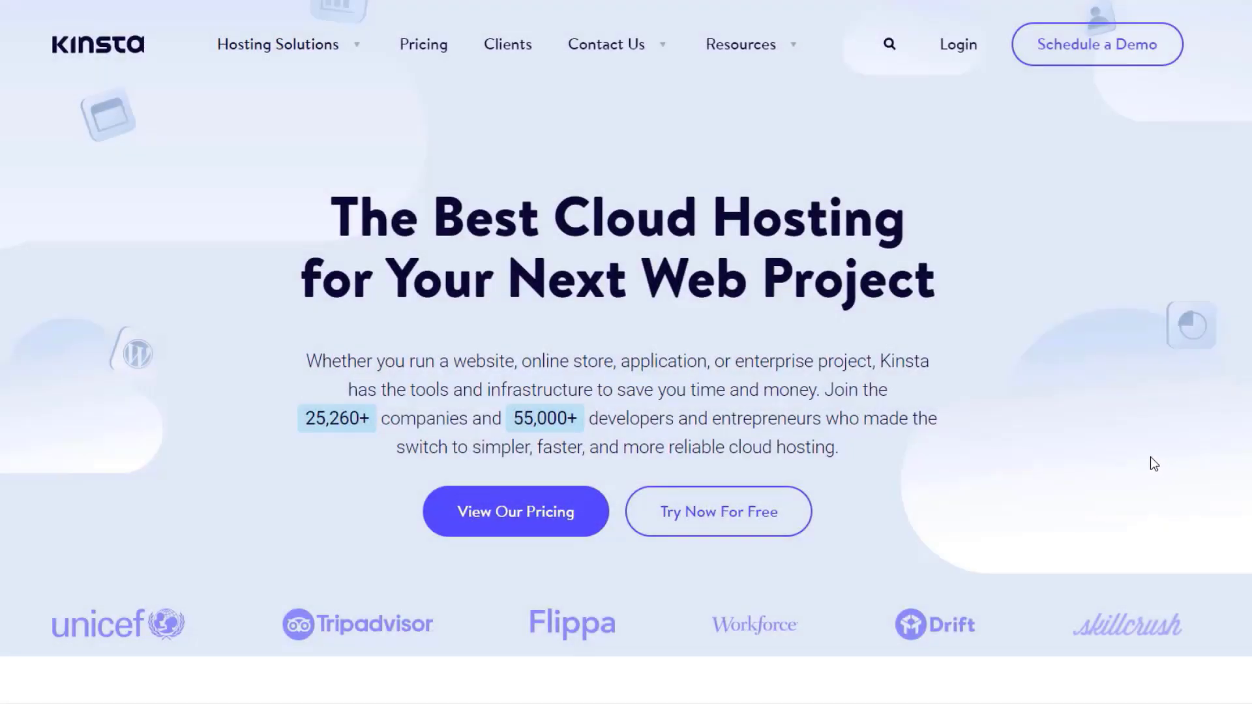
- Review Kinsta's hosting services, managed WordPress features, dedicated solutions, free migration offer and money-back guarantee on the home page
scroll(1137, 447, down, 2)
scroll(1138, 448, down, 10)
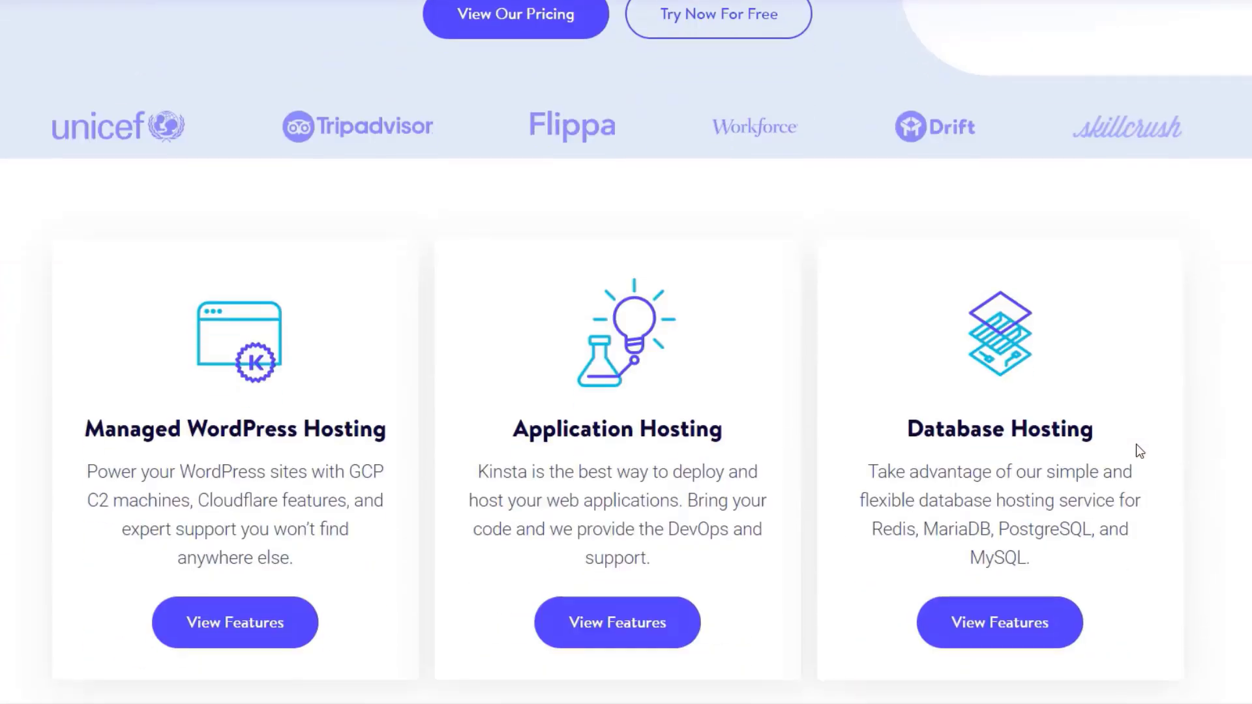
scroll(1136, 444, up, 1)
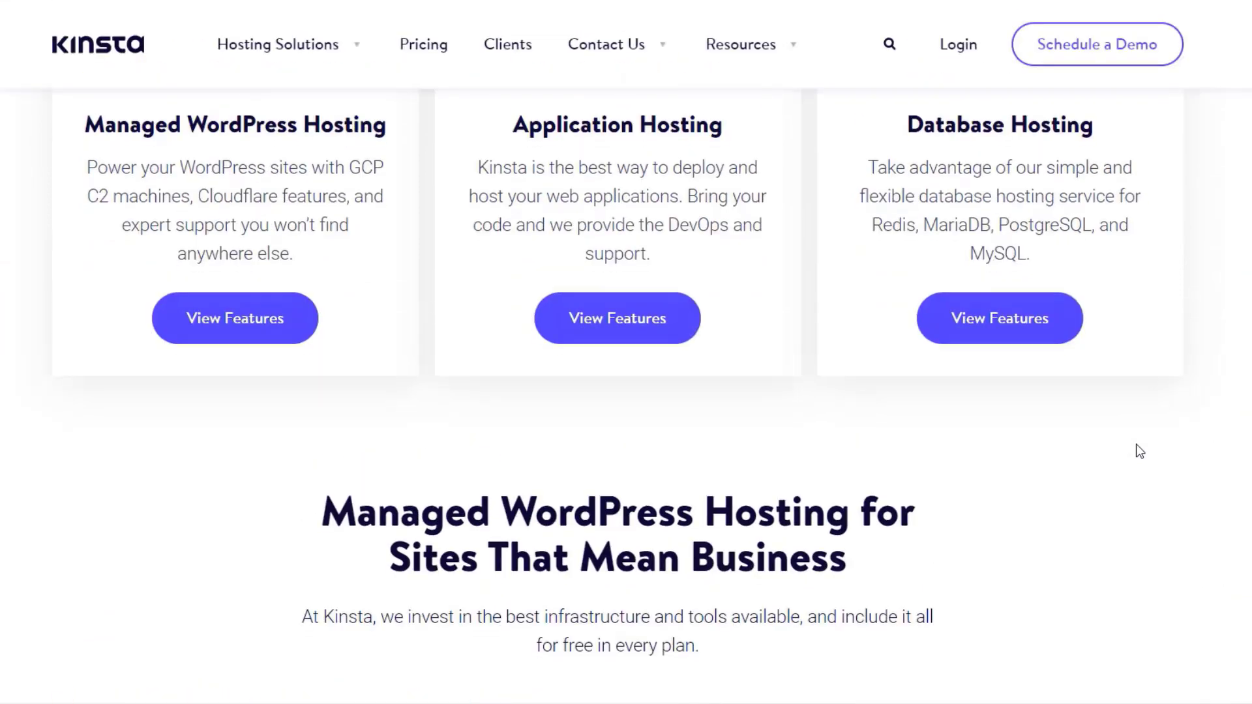
scroll(1136, 444, down, 5)
scroll(1136, 446, down, 3)
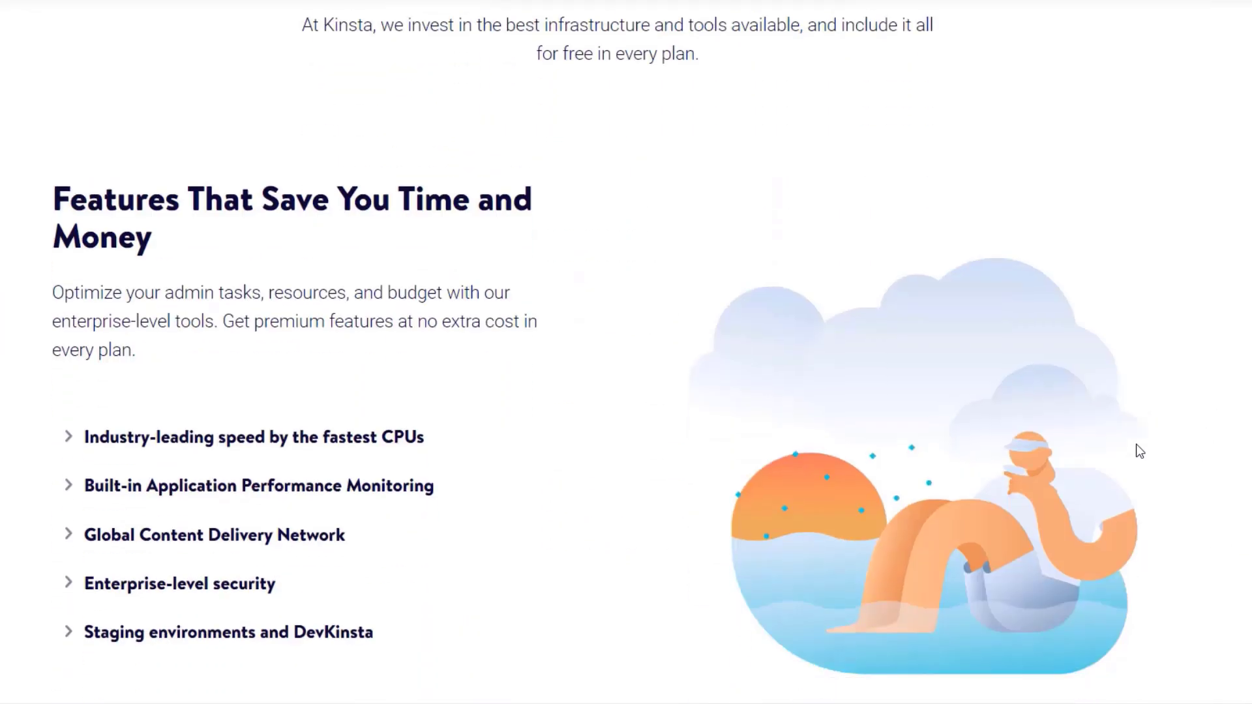
scroll(1136, 446, down, 1)
scroll(1135, 444, down, 10)
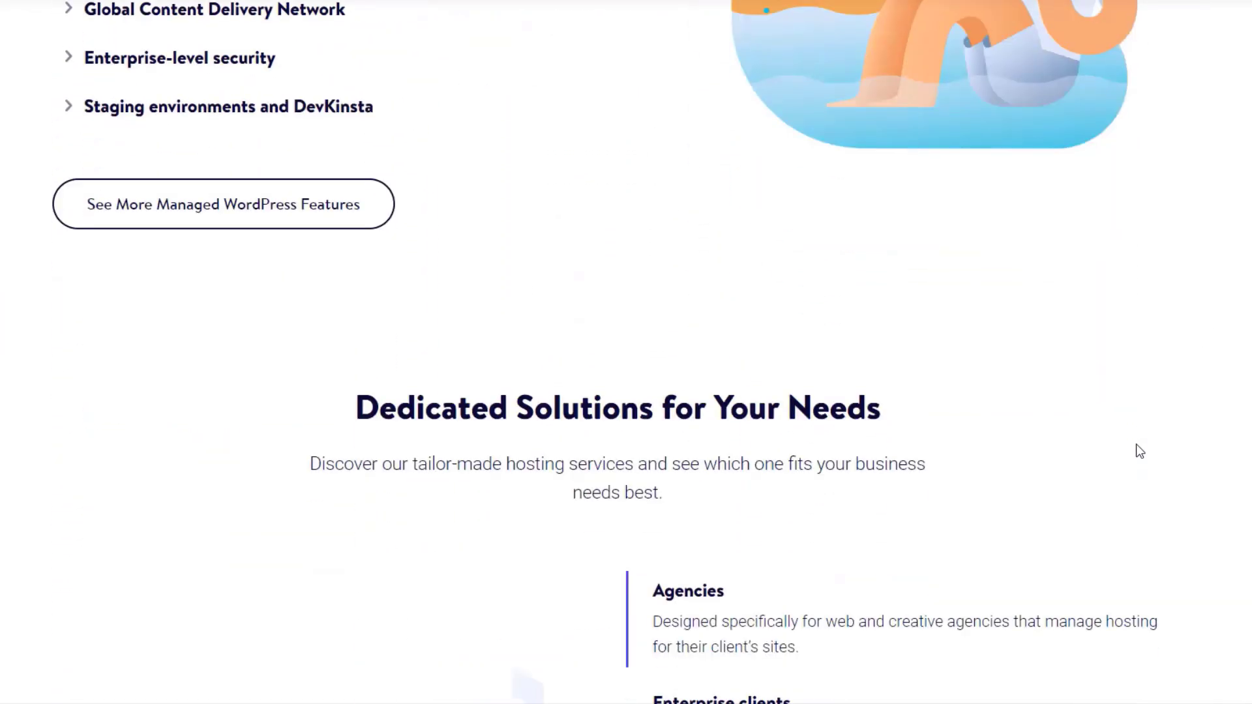
scroll(1139, 451, down, 1)
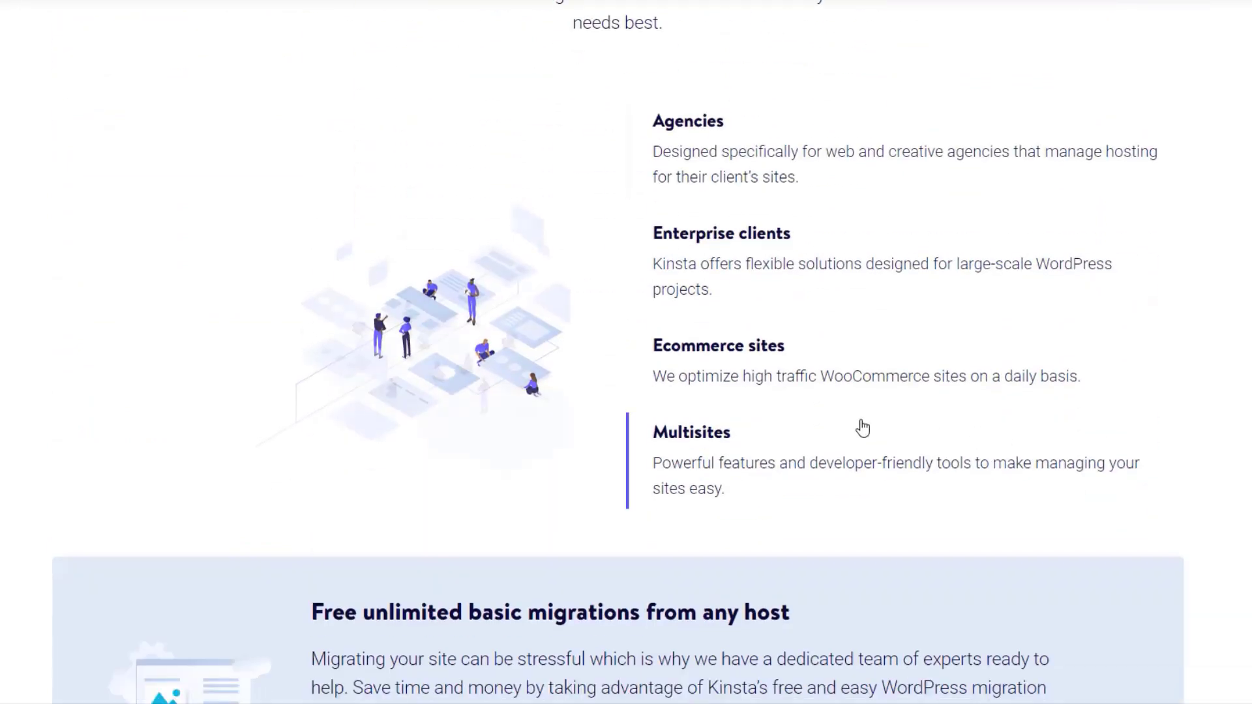
mouse_move(704, 283)
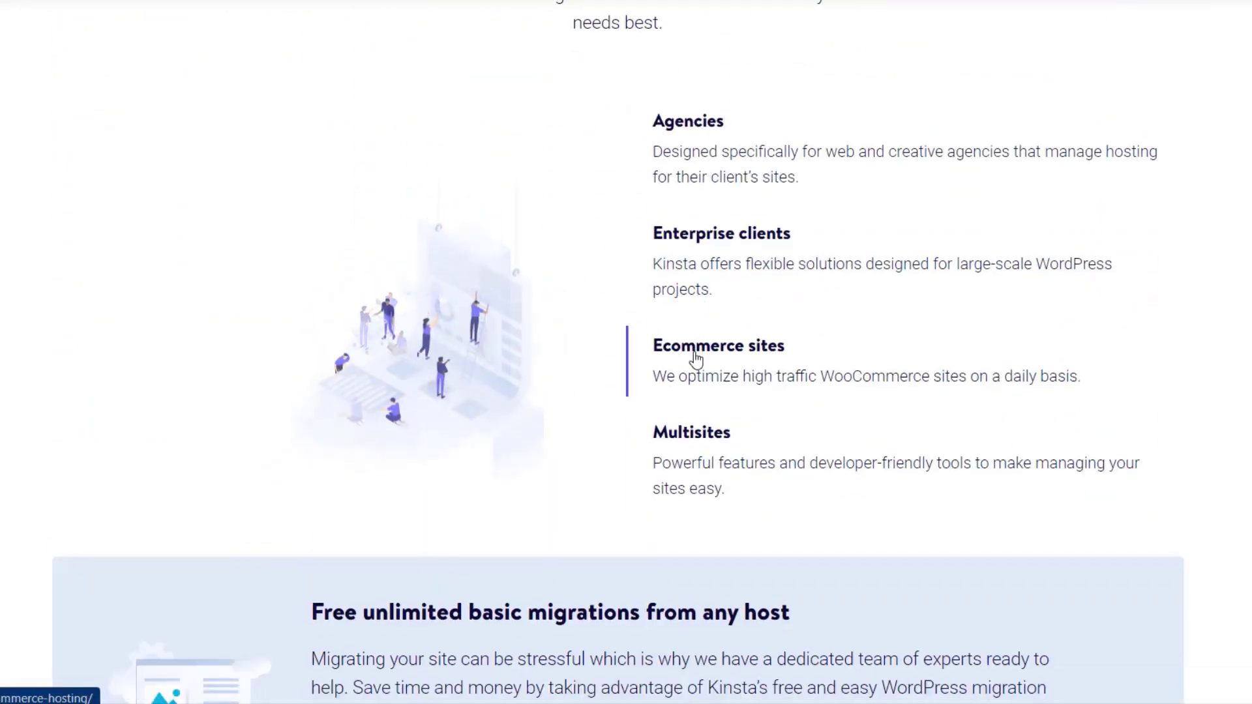
mouse_move(691, 435)
scroll(693, 442, down, 5)
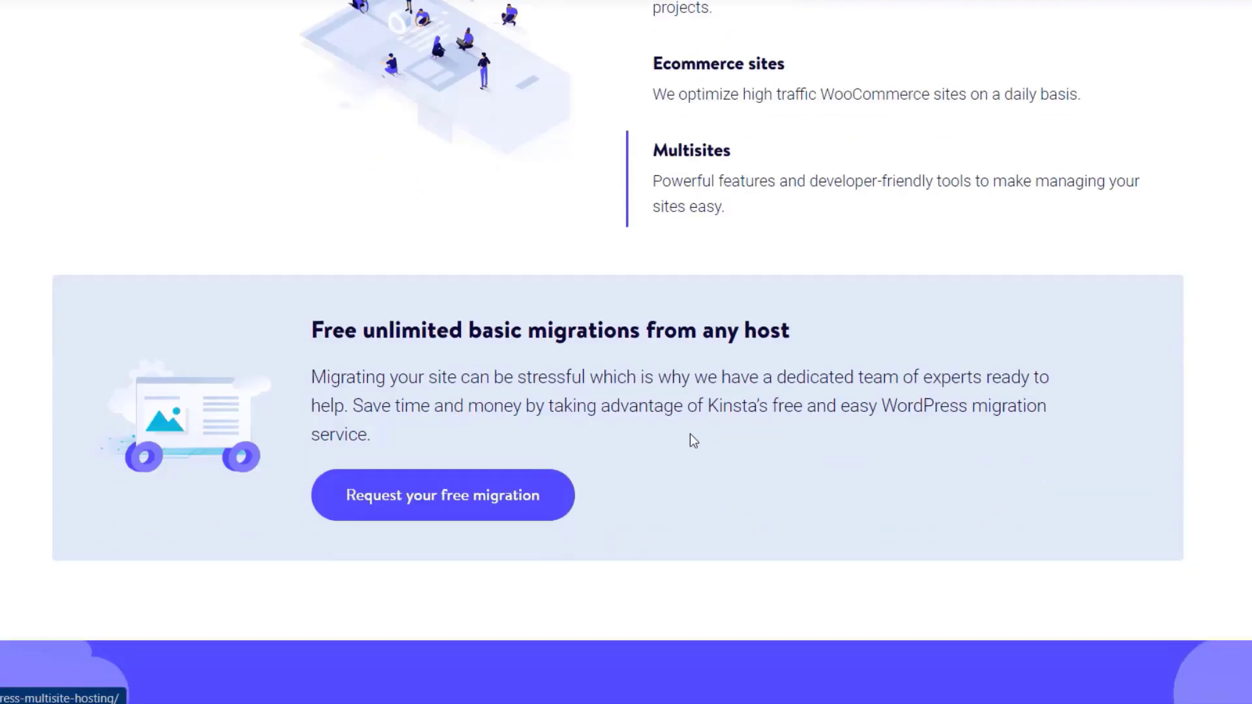
scroll(698, 427, down, 3)
scroll(699, 427, down, 3)
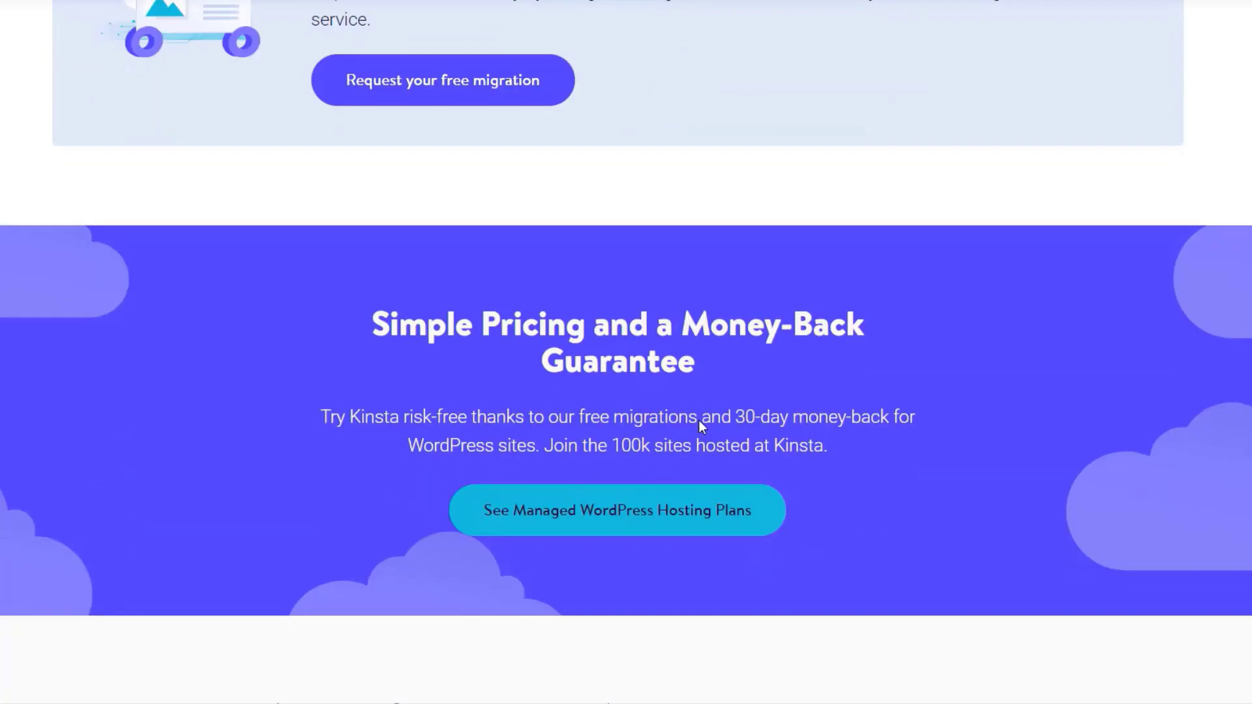
scroll(698, 423, down, 2)
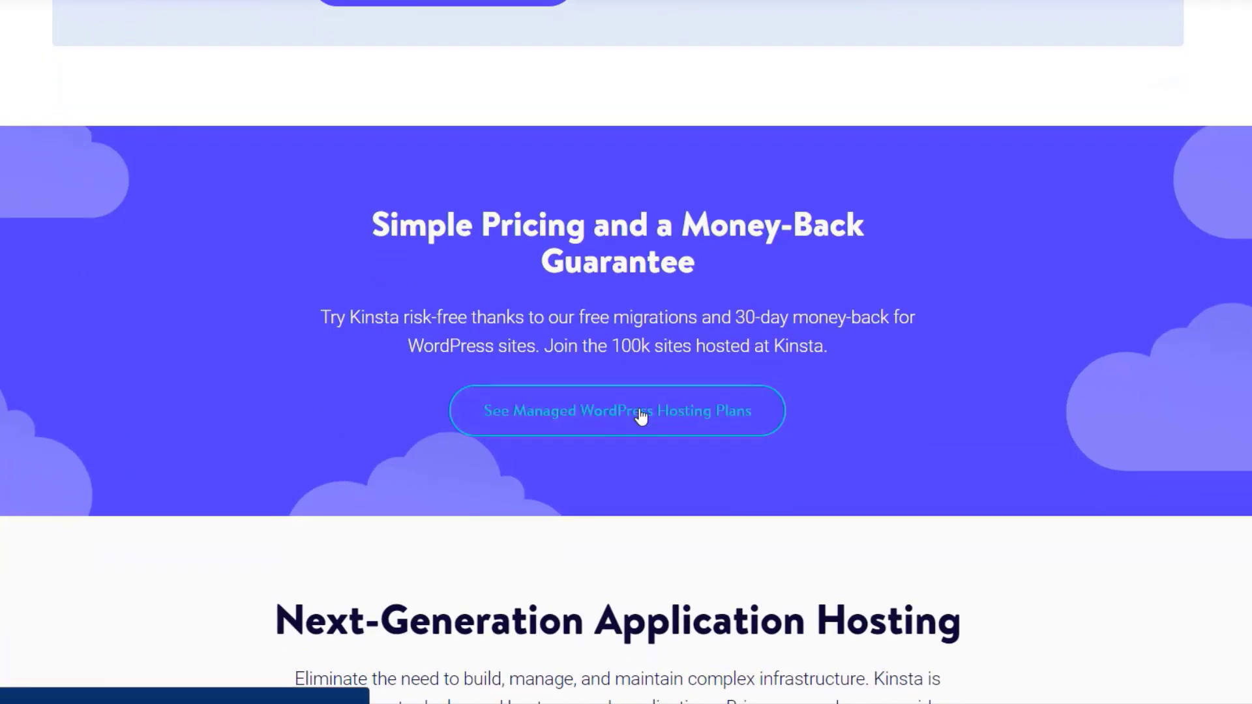
- Open Kinsta's managed WordPress hosting plans and compare them, switching the prices to Paid Yearly
click(641, 416)
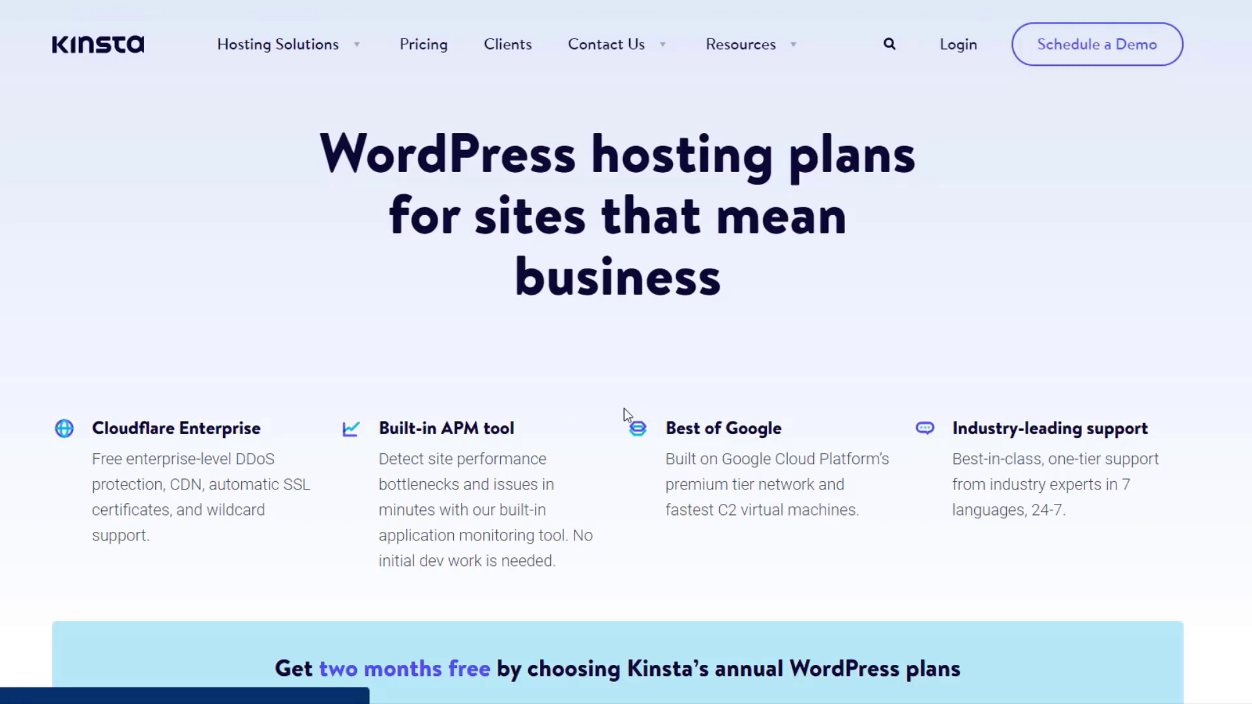
scroll(624, 409, down, 6)
scroll(624, 408, down, 5)
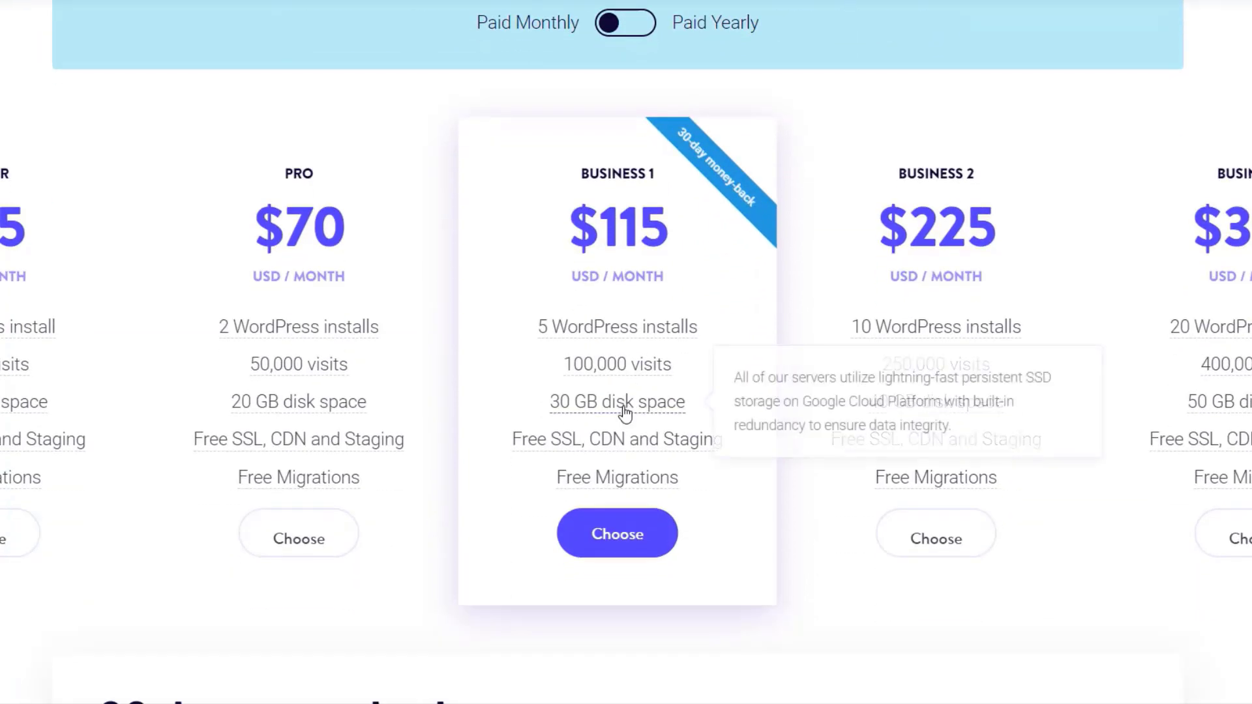
mouse_move(24, 333)
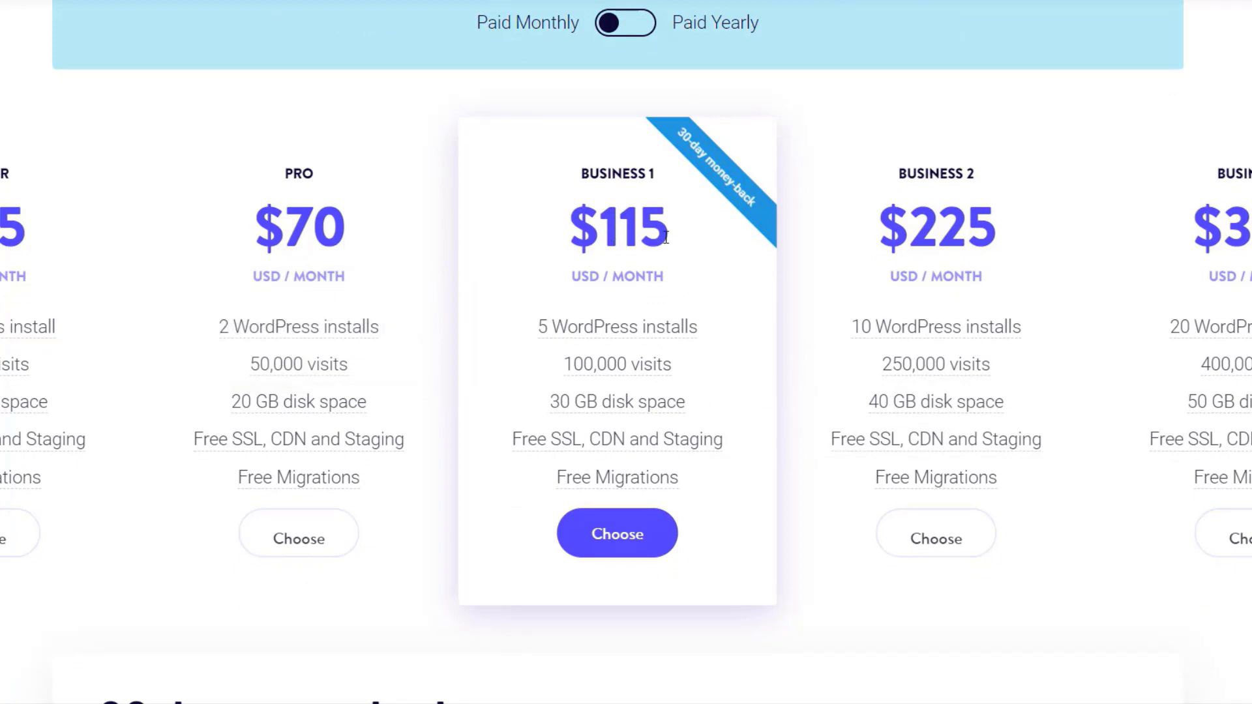
scroll(1134, 293, up, 2)
click(624, 121)
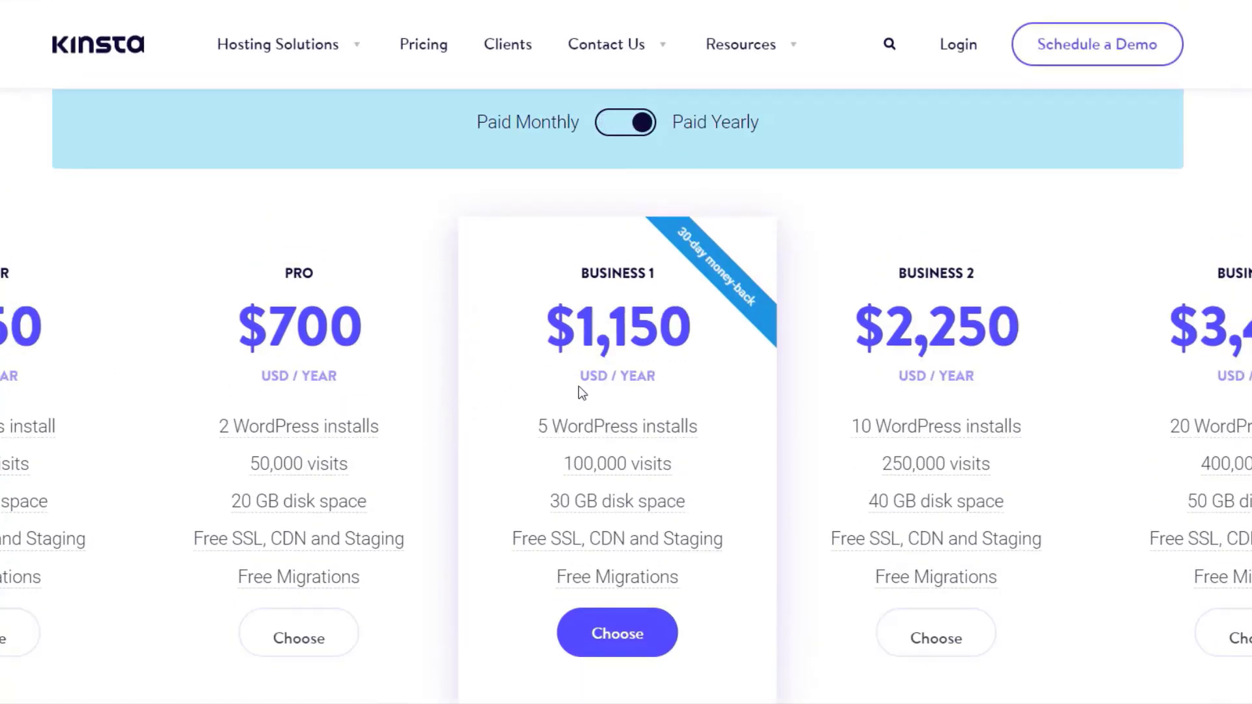
scroll(915, 383, down, 9)
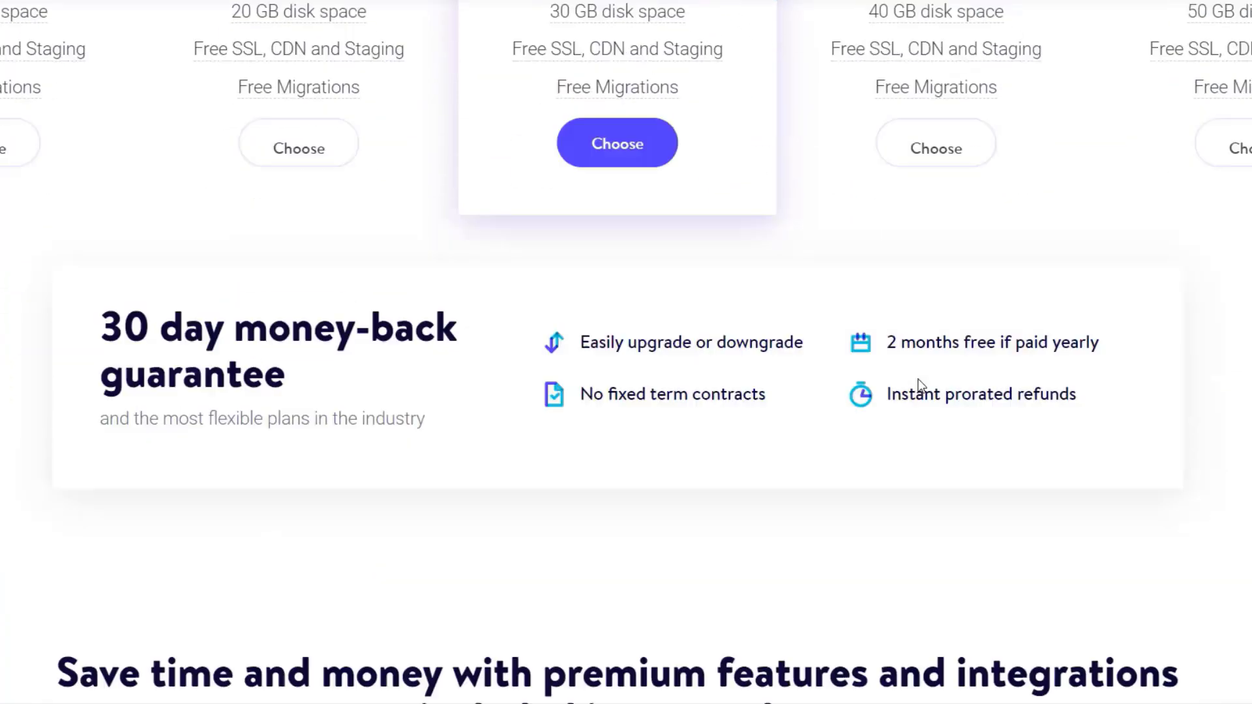
scroll(920, 384, down, 5)
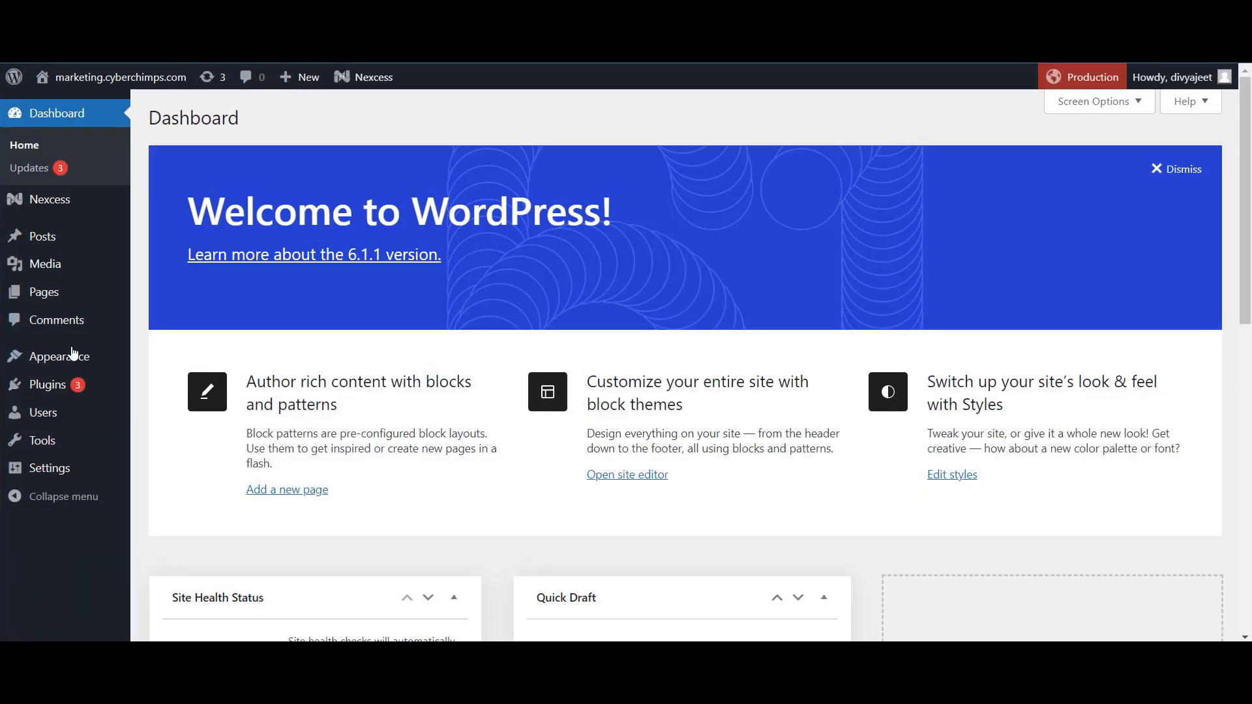
- In the WordPress dashboard, search the themes available to add for Responsive
mouse_move(73, 358)
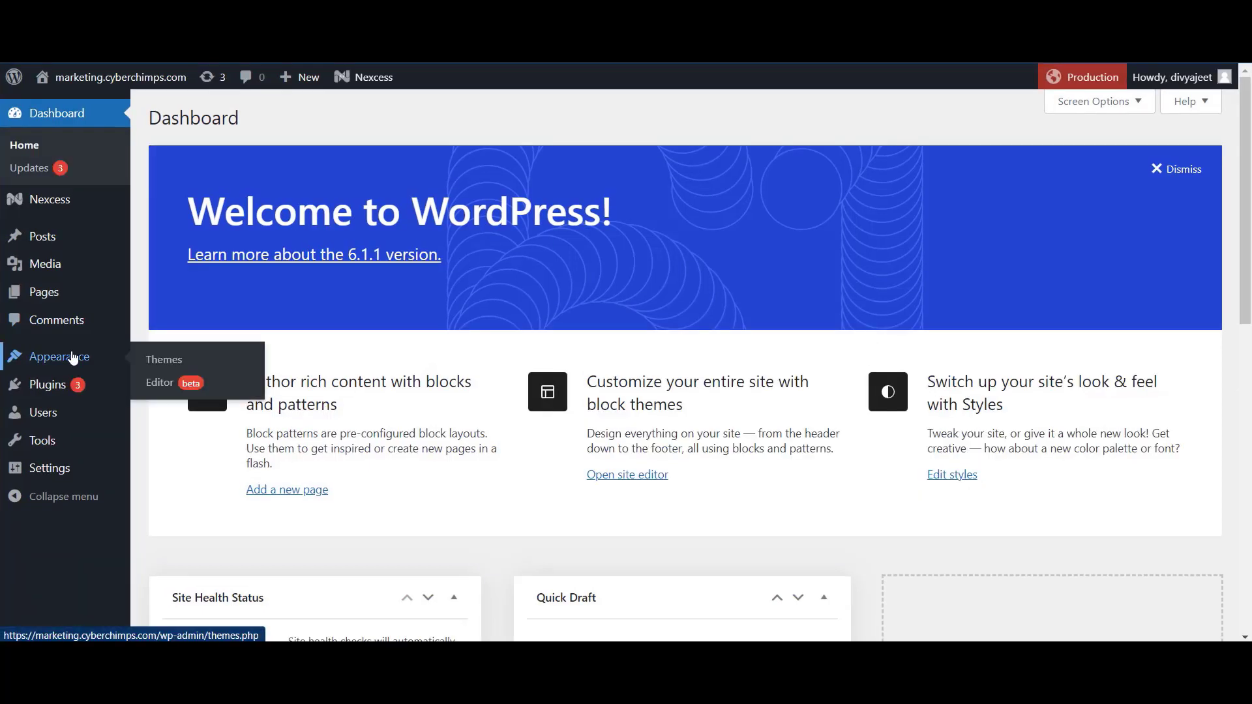
click(171, 363)
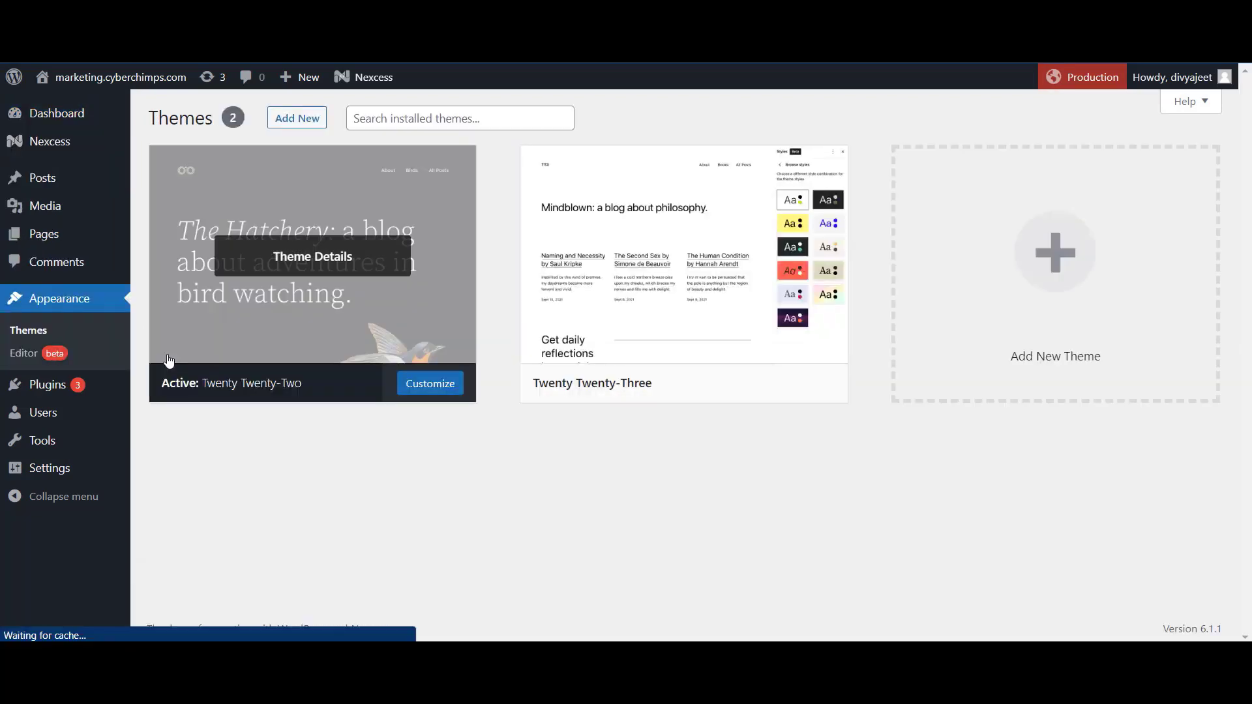
click(318, 122)
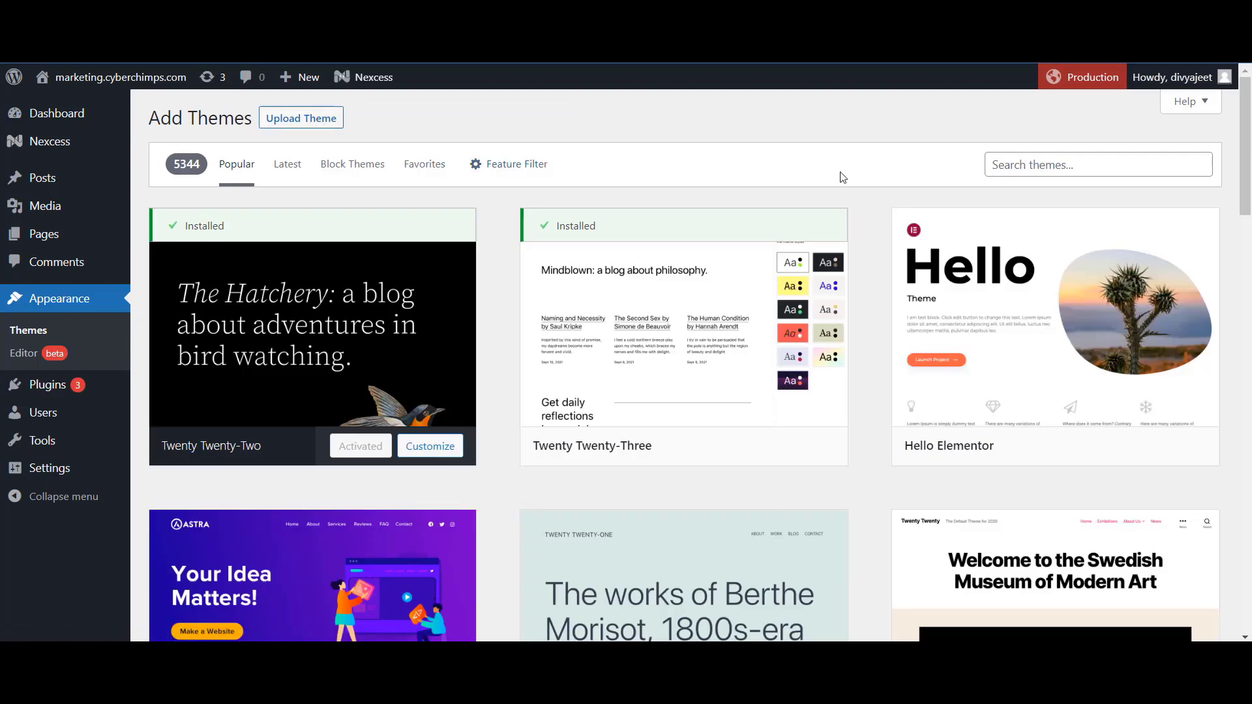
click(1029, 168)
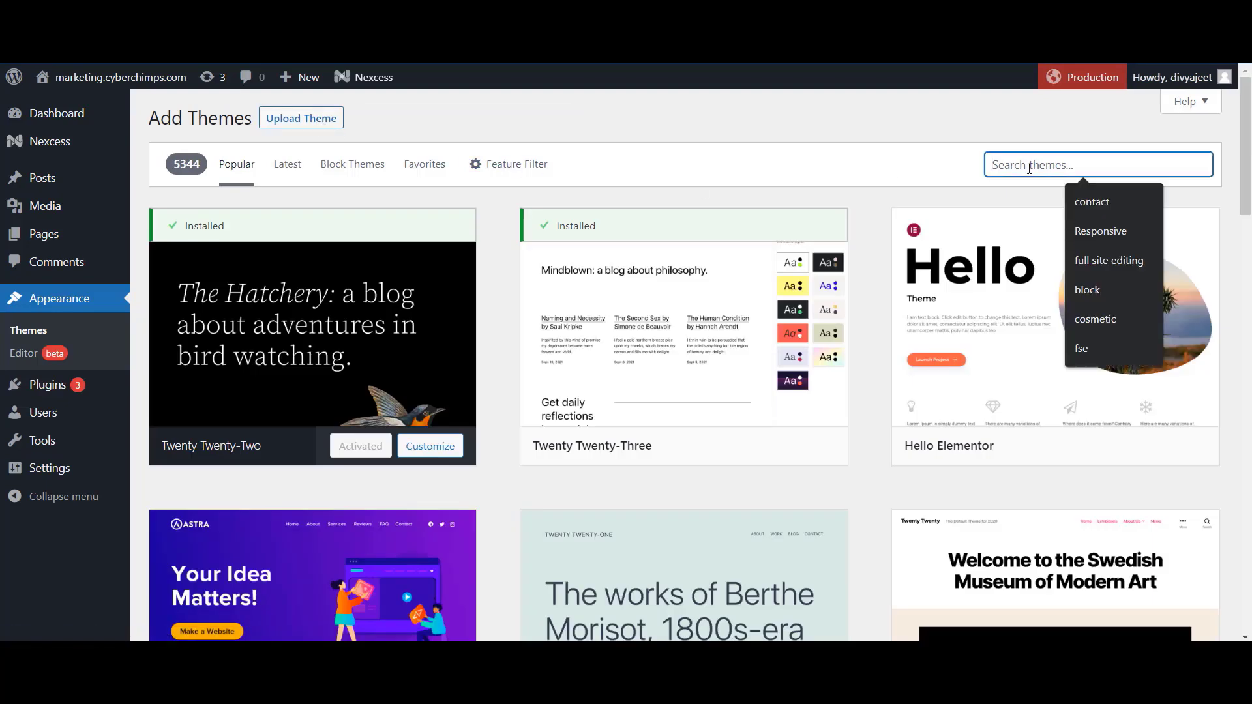
text(Responsive)
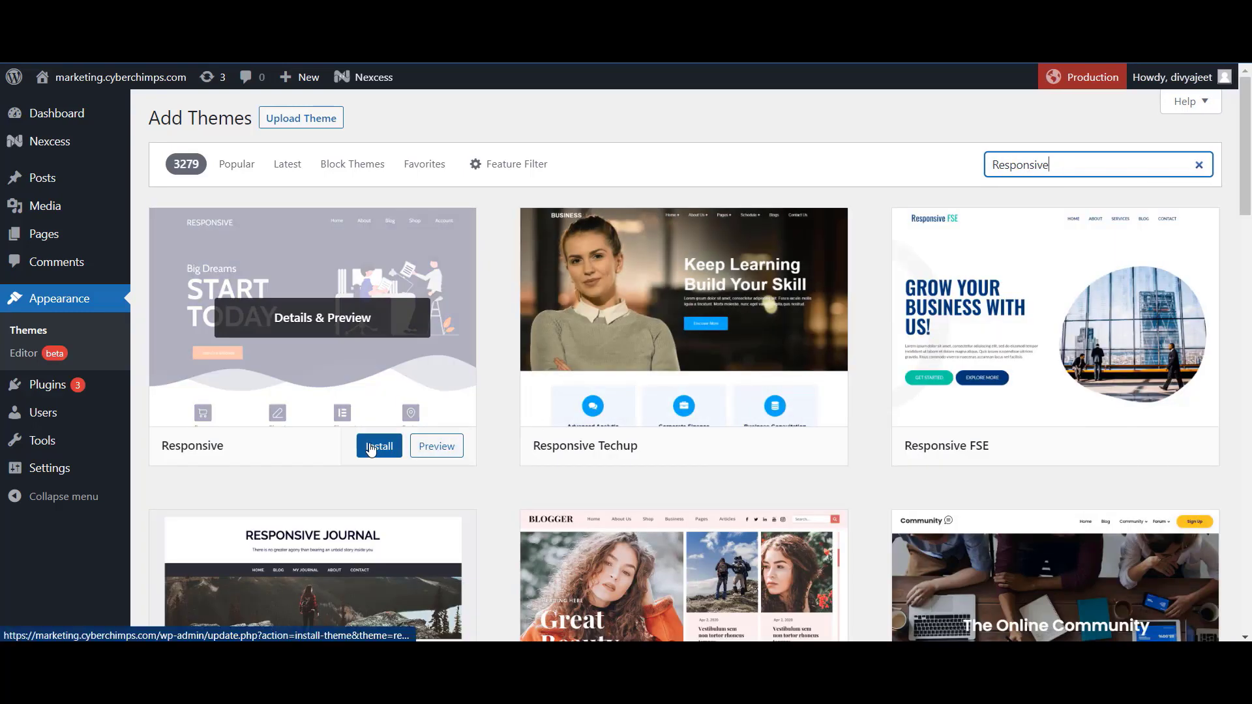
- Install and activate the Responsive theme and its Responsive Starter Templates plugin
click(370, 449)
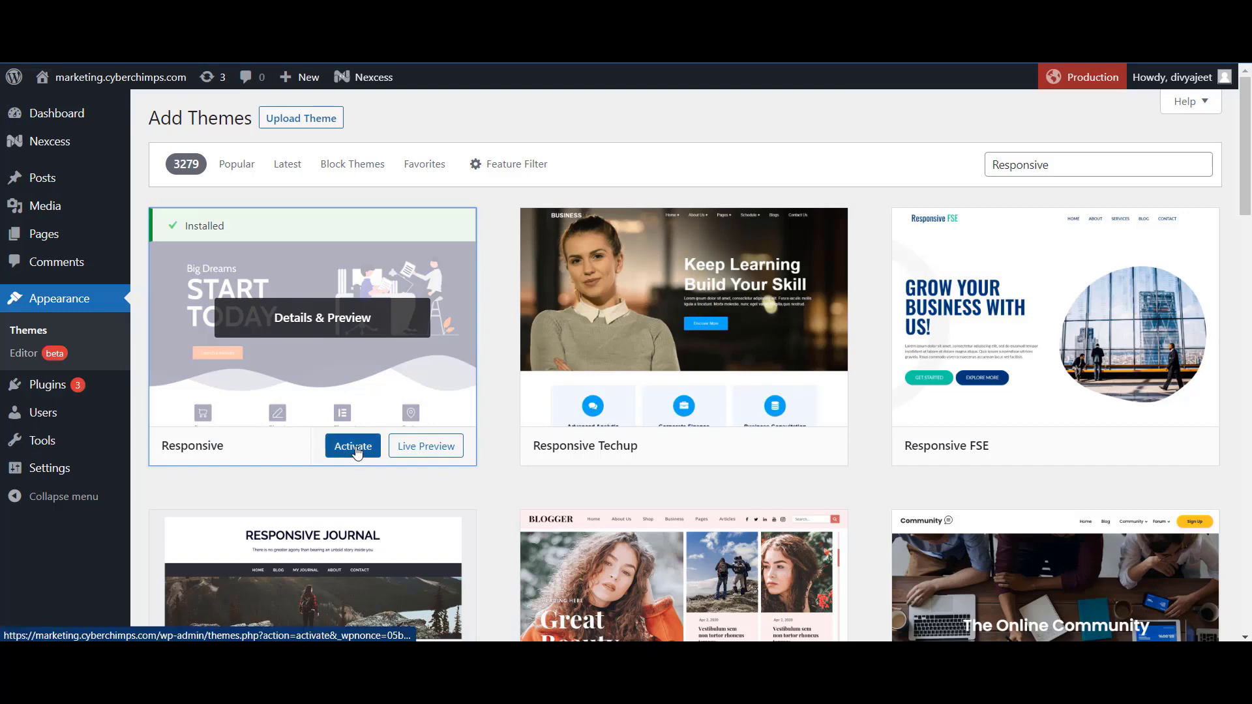
click(357, 450)
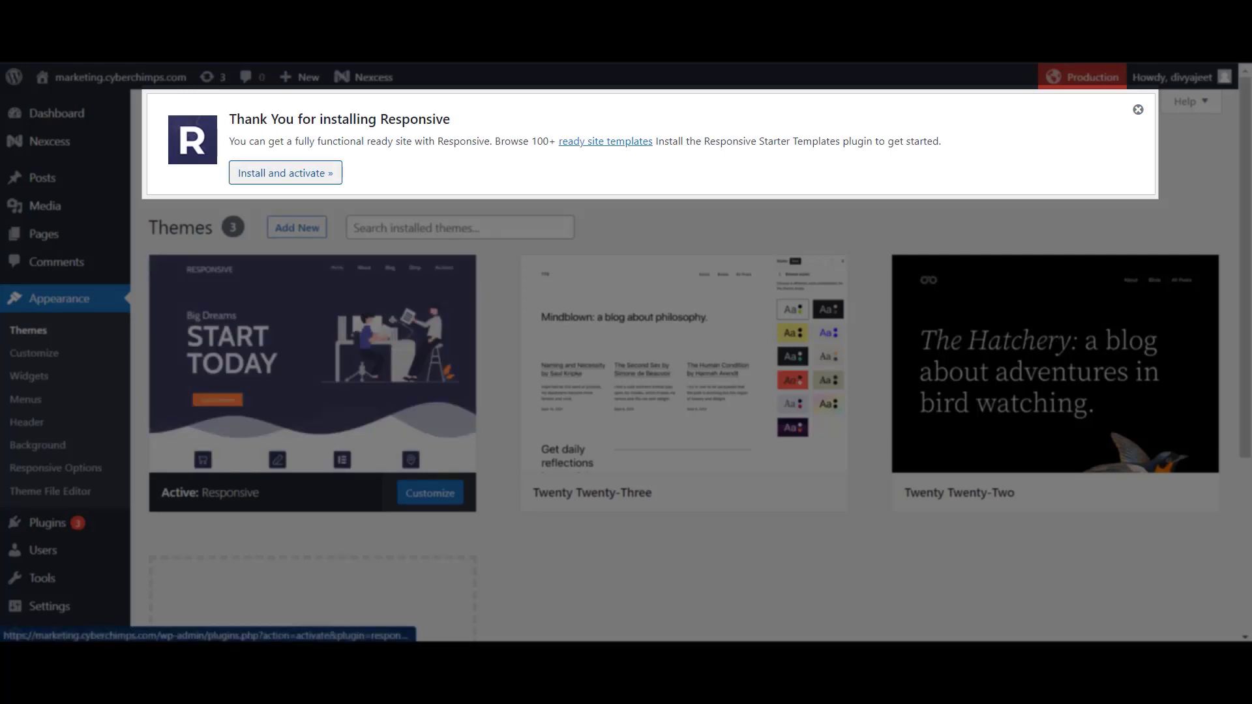
click(285, 173)
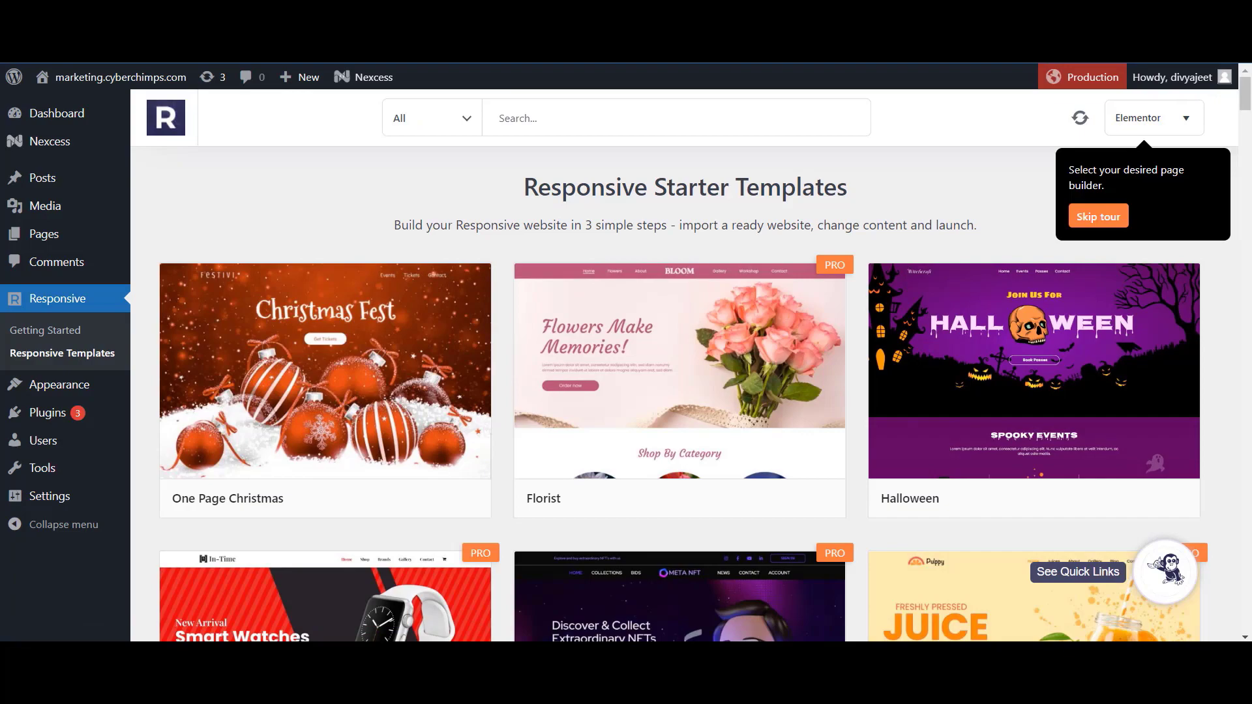
- Search the Responsive starter templates for yoga and open the preview of the Yoga Instructor template
scroll(825, 476, down, 10)
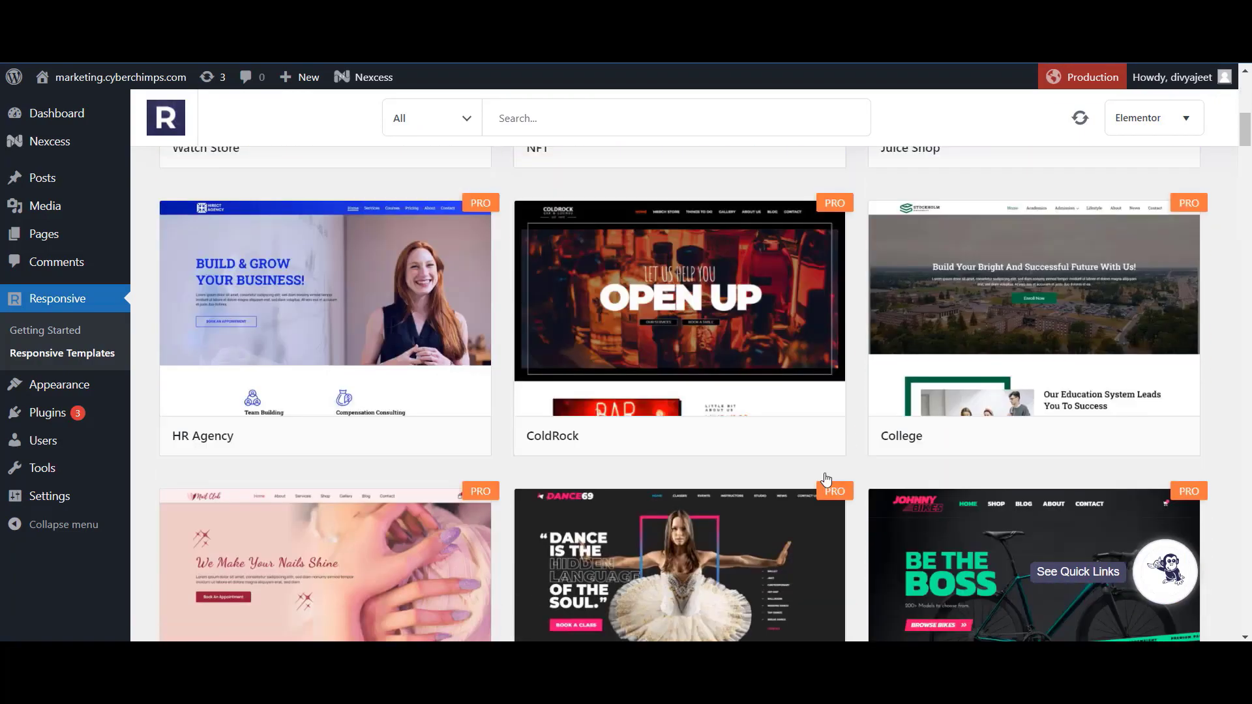
scroll(824, 478, down, 20)
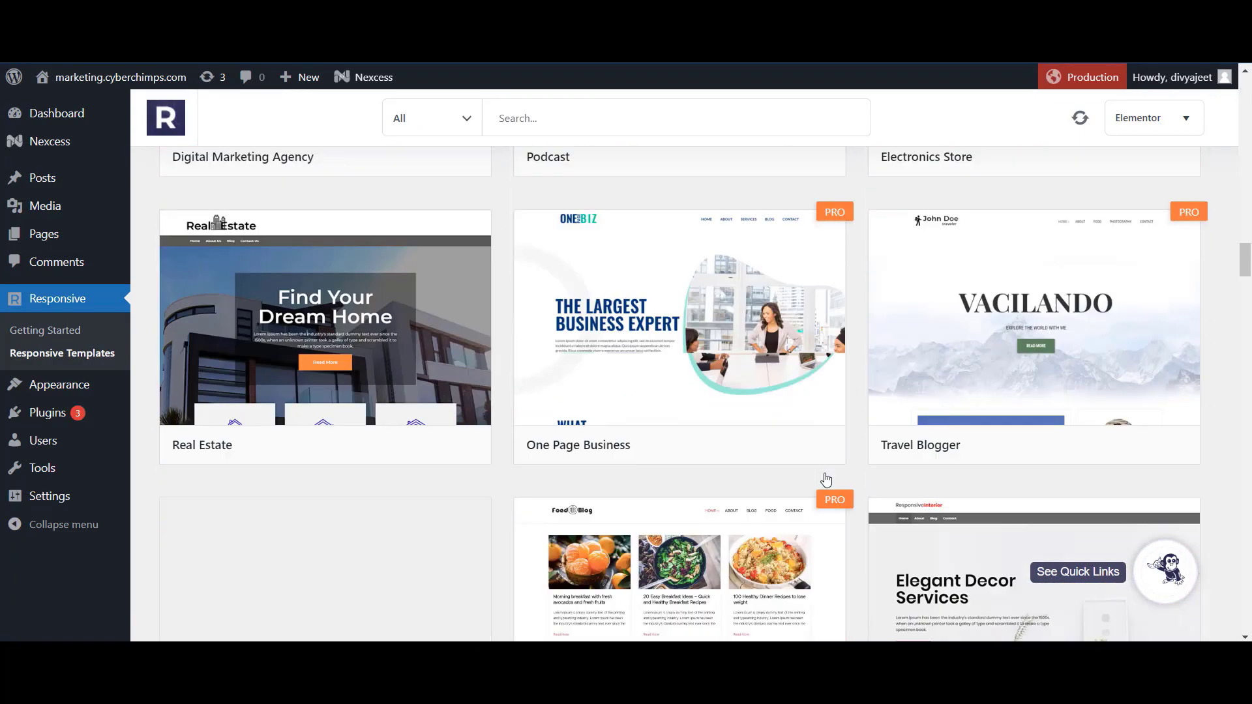
scroll(825, 479, down, 20)
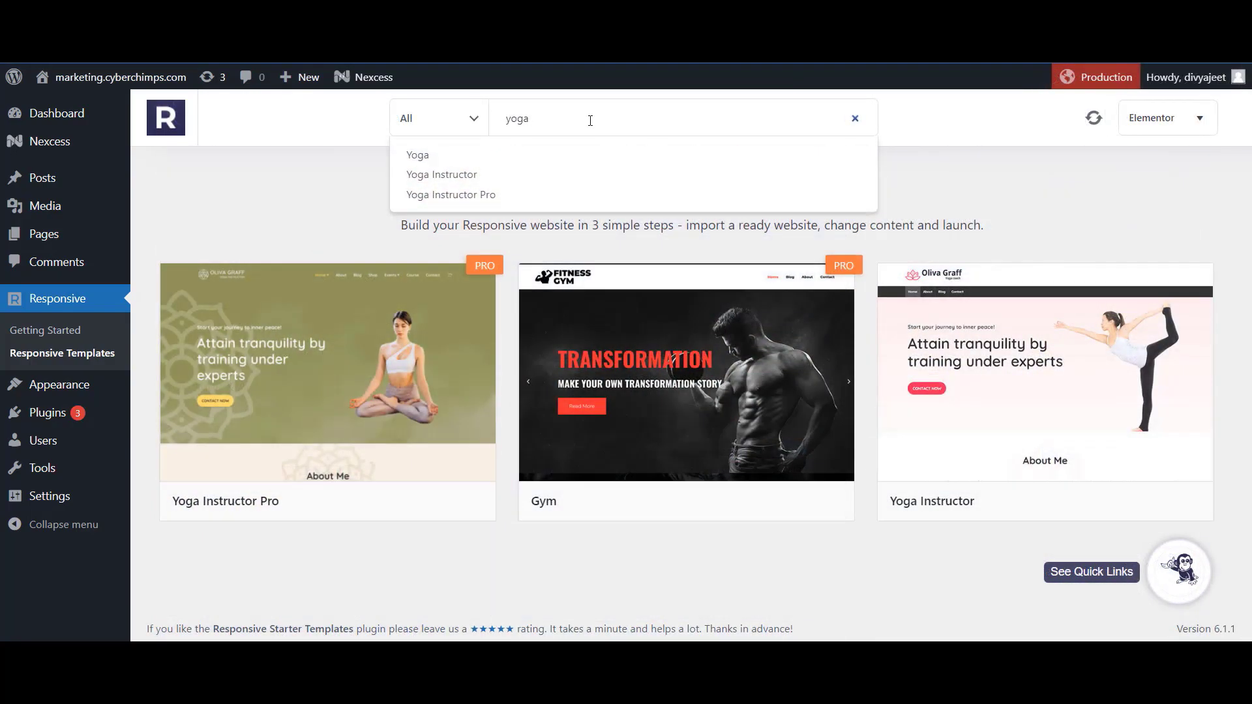
mouse_move(1075, 354)
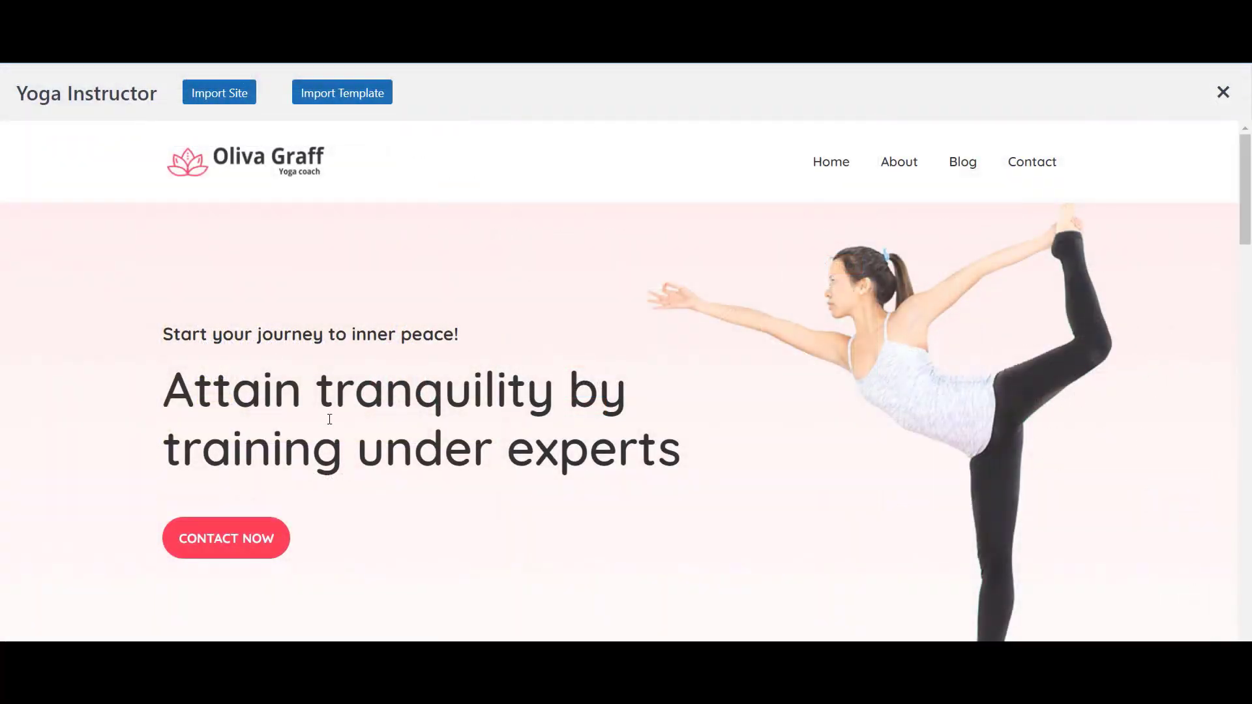
- Import the complete Yoga Instructor site with Delete Previous Import enabled and launch it
click(206, 97)
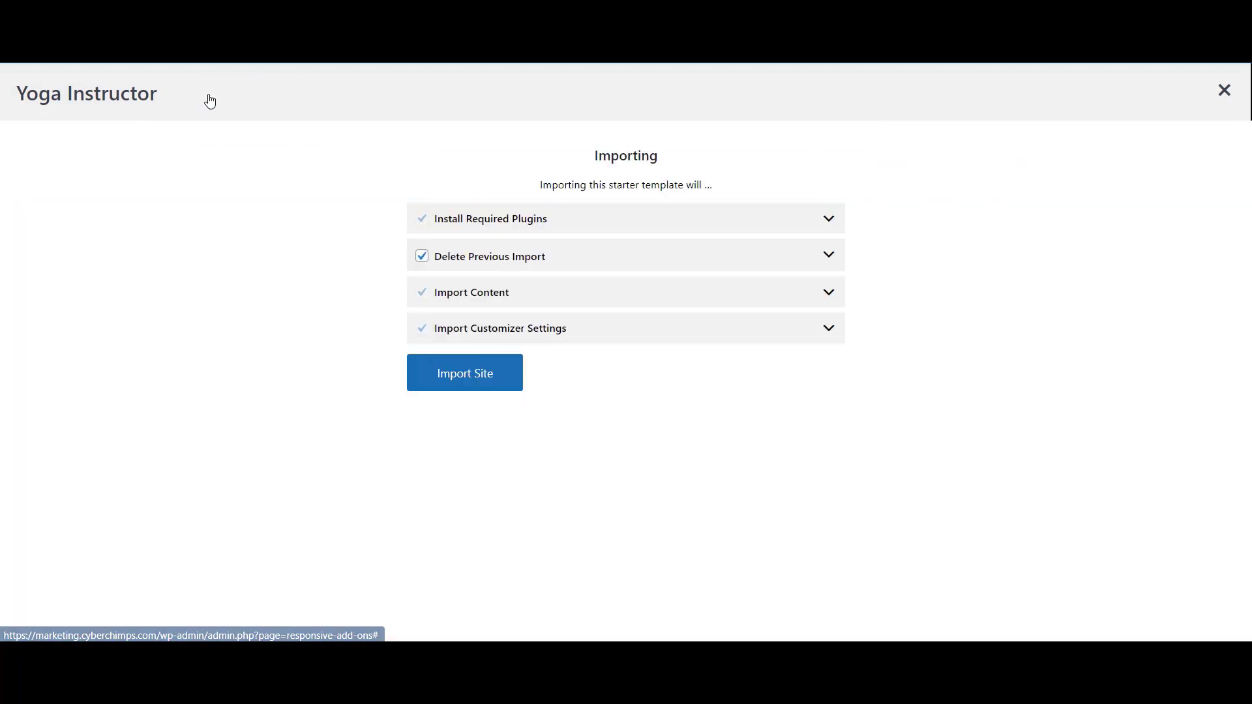
click(472, 386)
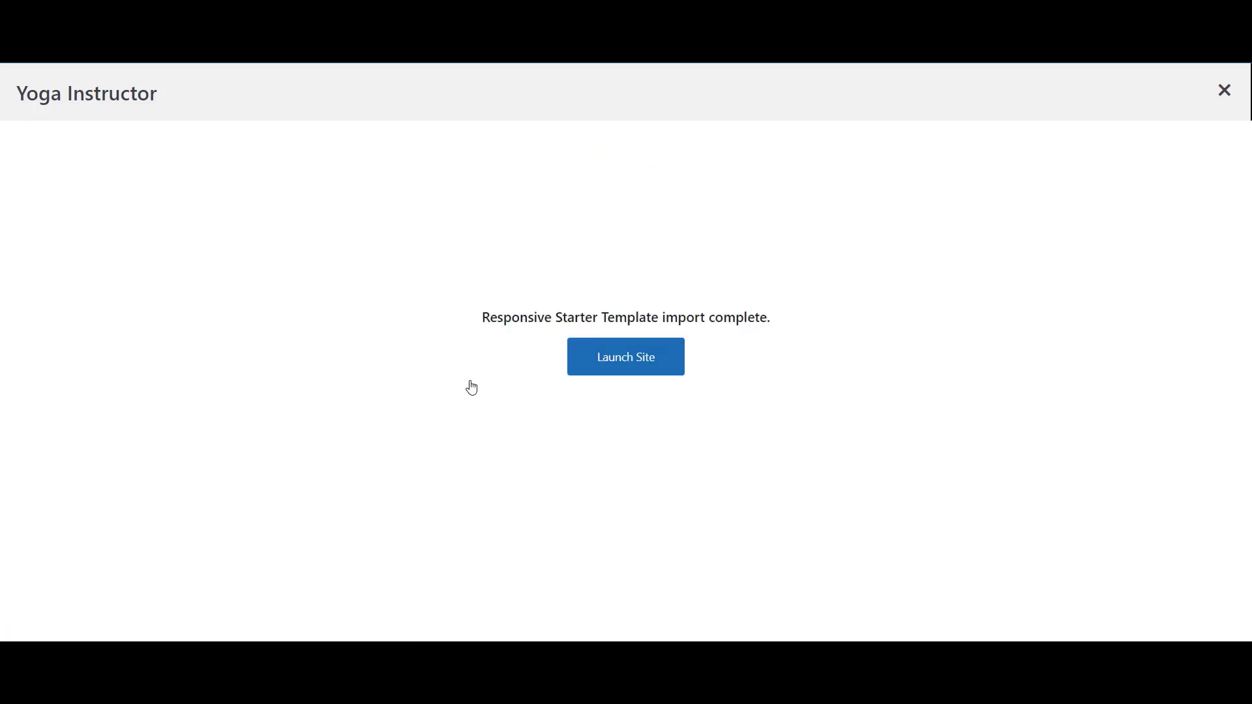
click(601, 370)
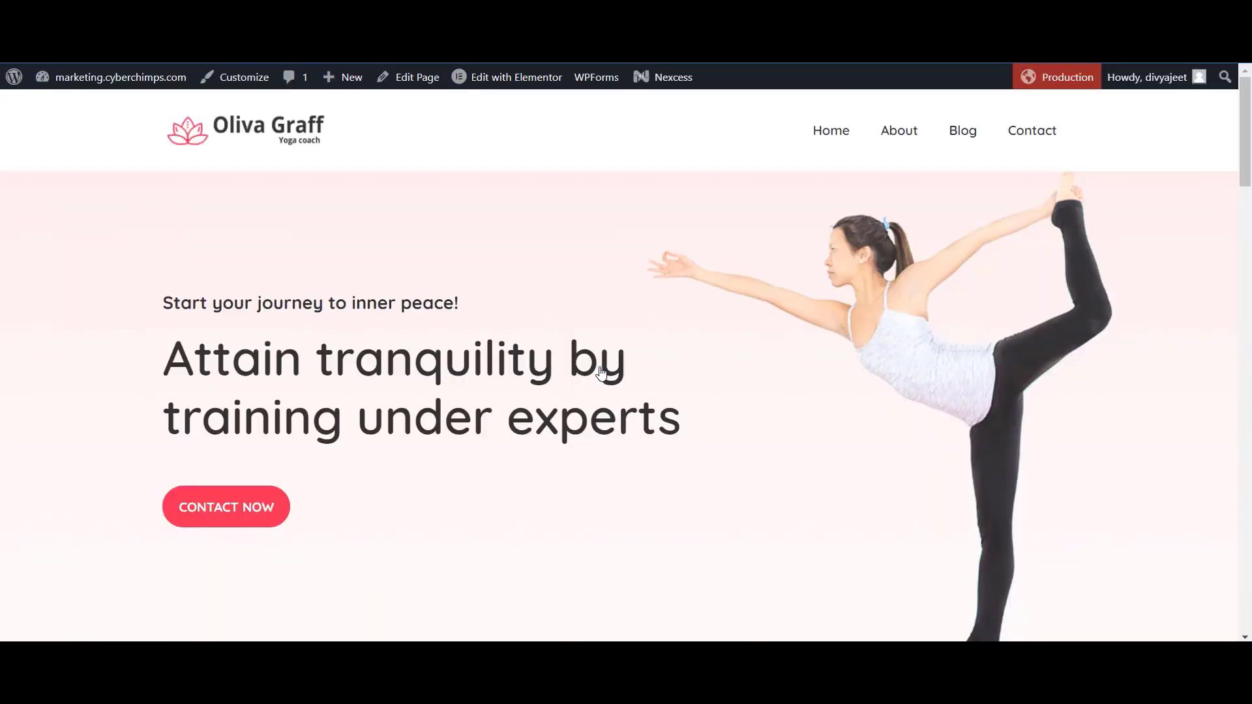
- Look through the home page of the imported yoga site, including the About Me, Expertise, photo gallery and Testimonials sections
scroll(600, 373, down, 10)
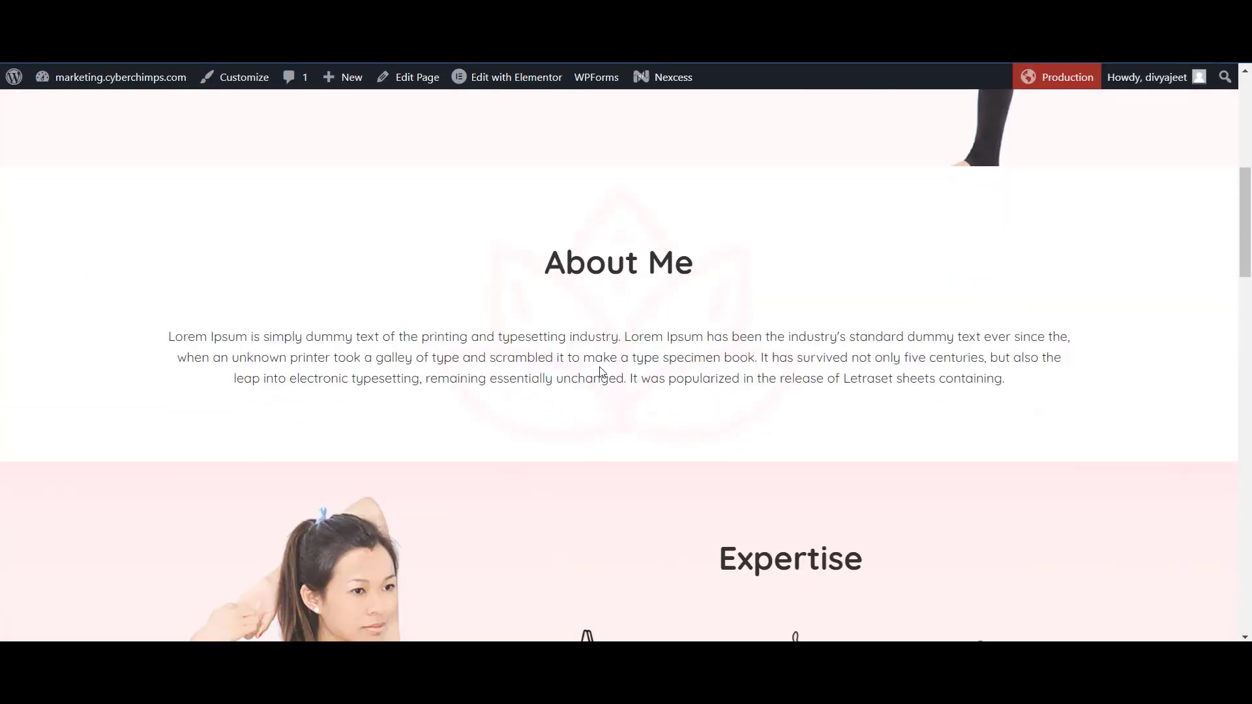
scroll(601, 372, down, 18)
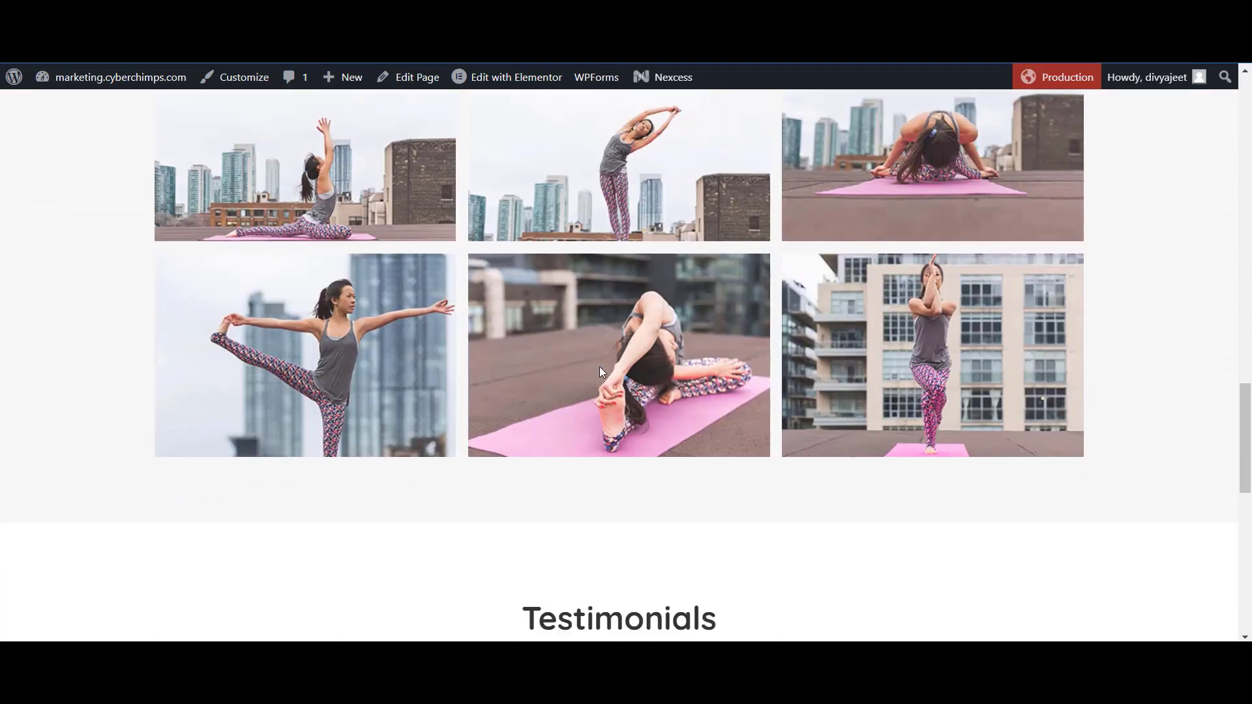
scroll(601, 373, down, 5)
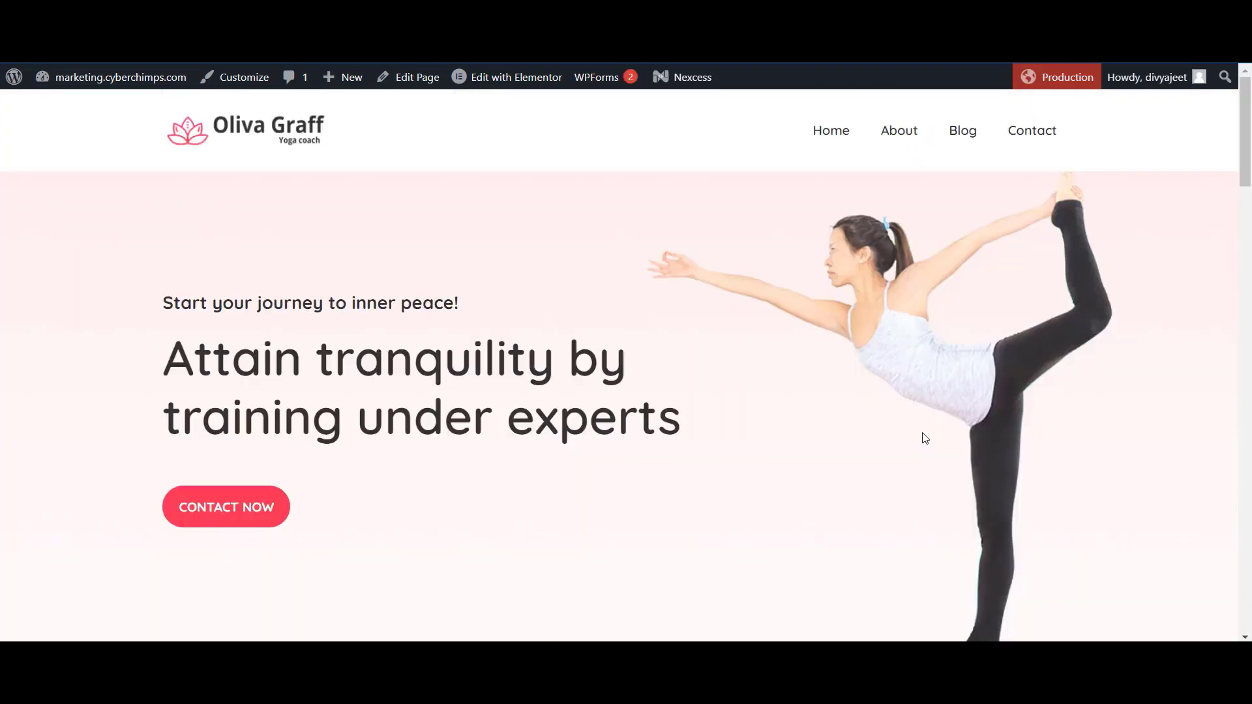
scroll(924, 438, down, 15)
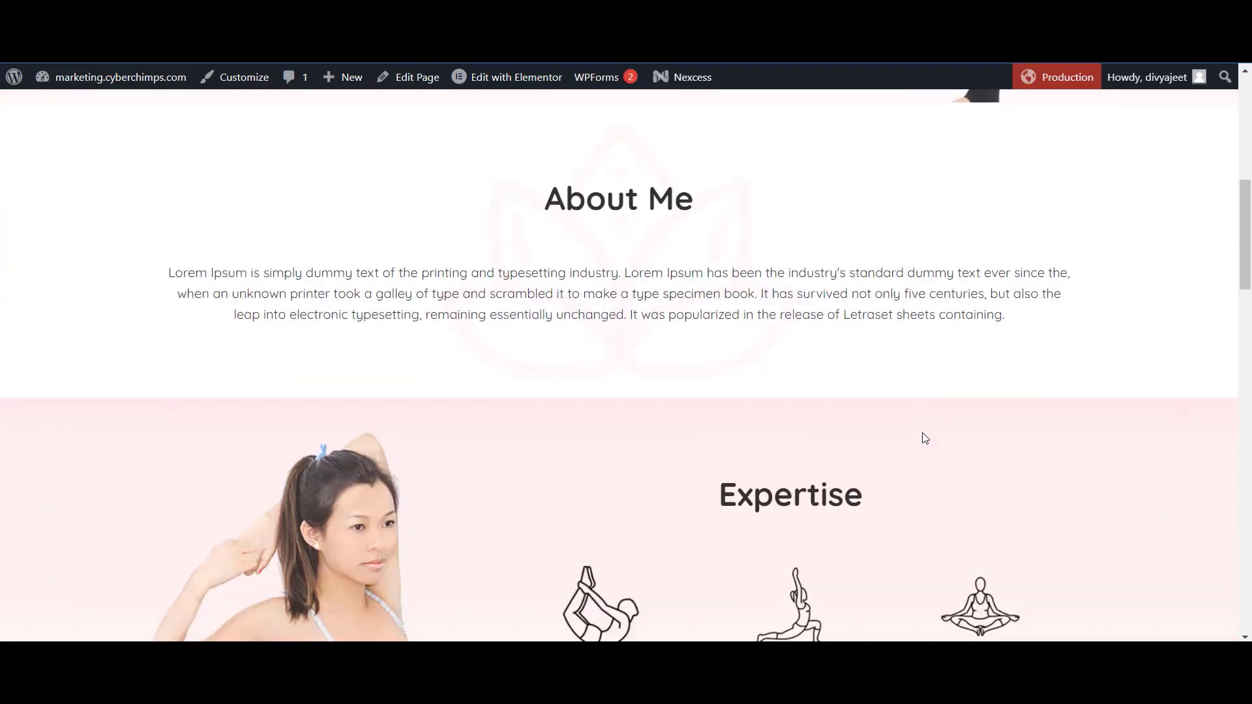
scroll(924, 438, down, 15)
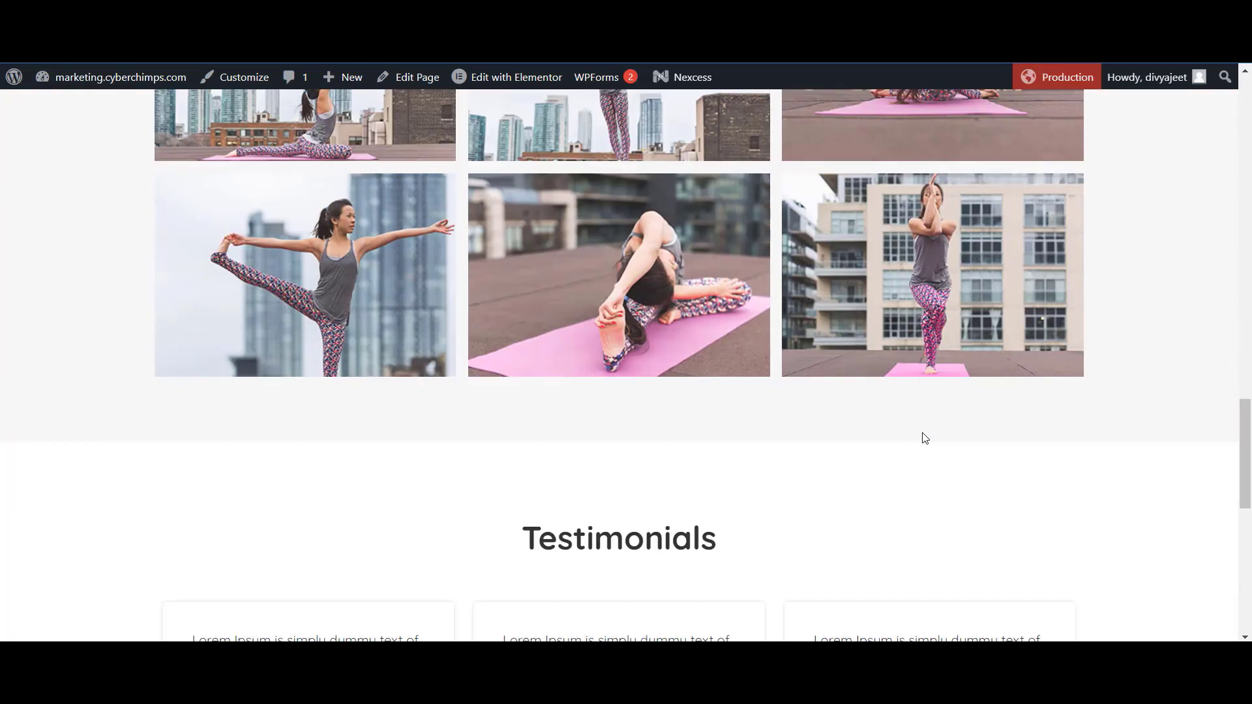
- Look through the About and Contact pages of the imported site and return to the home page
scroll(924, 438, up, 20)
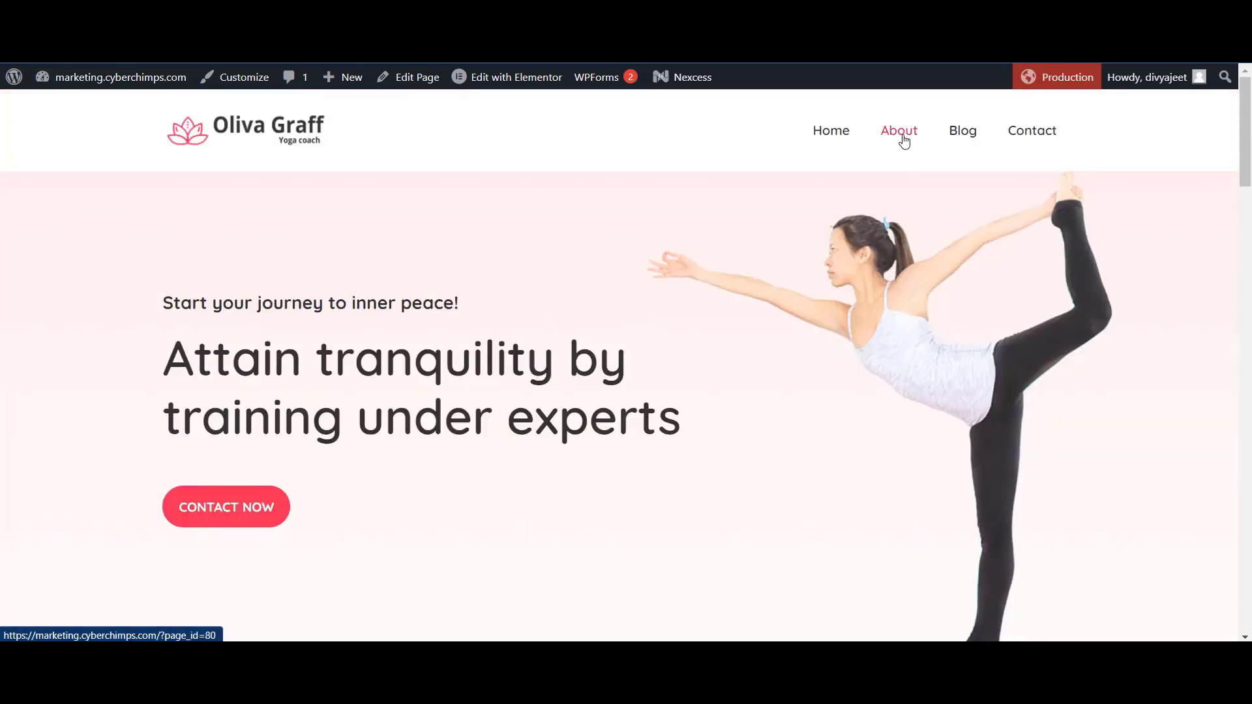
click(904, 142)
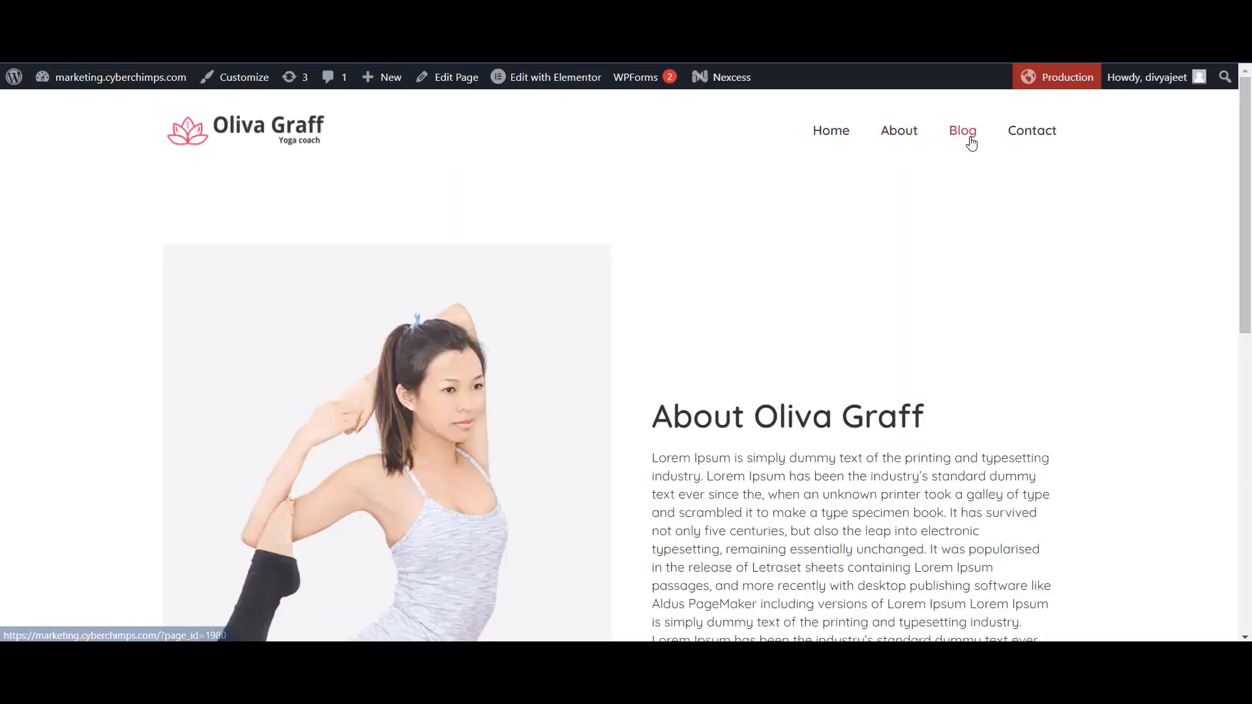
scroll(973, 236, down, 10)
scroll(972, 268, up, 10)
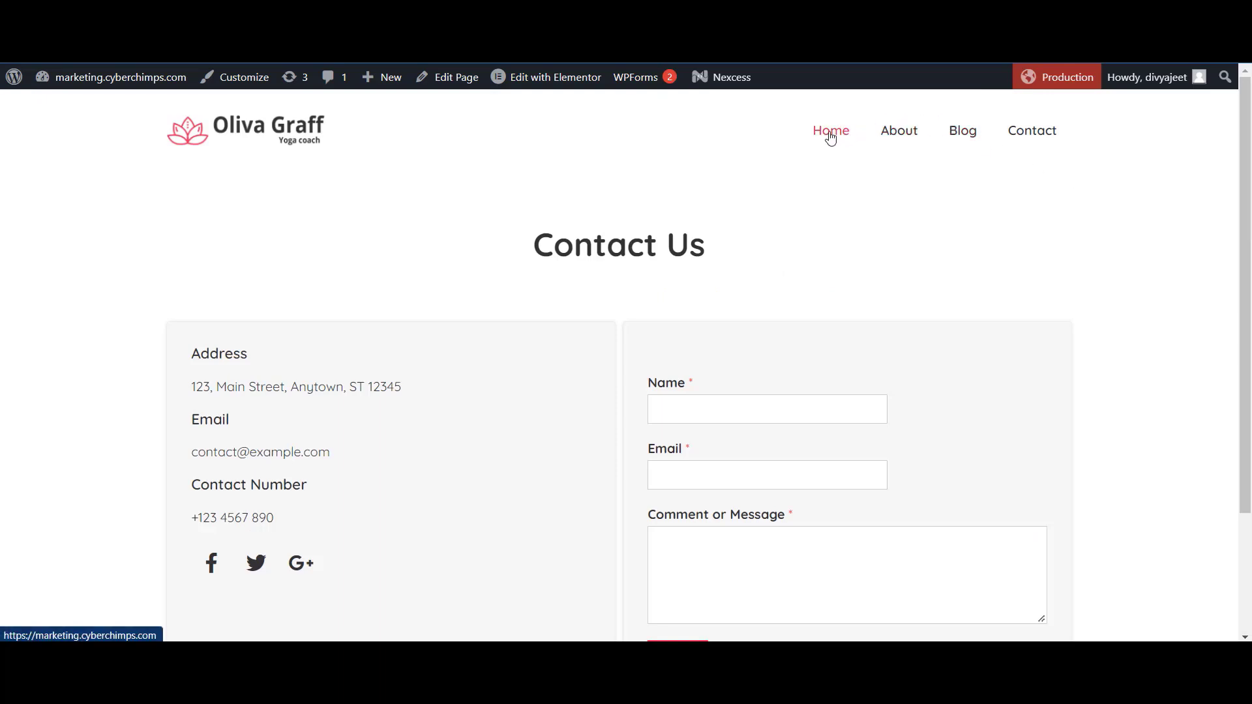
click(830, 133)
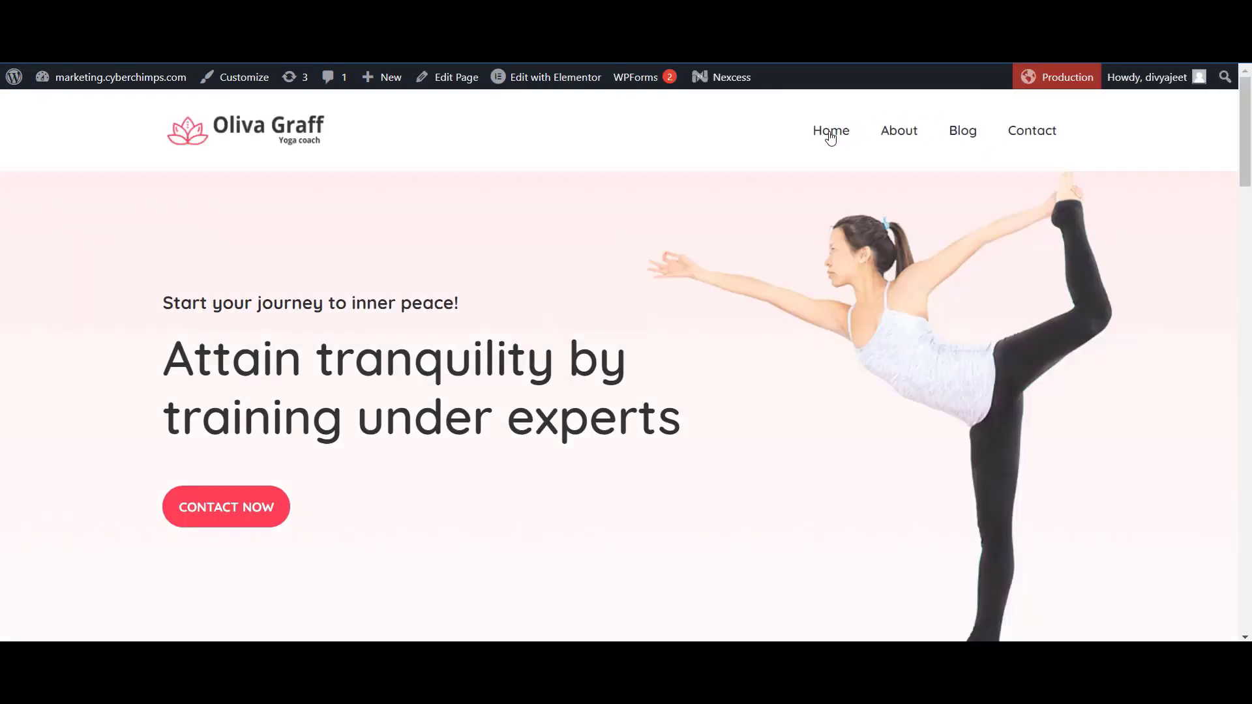
- Open the home page for editing in Elementor and look over the available basic widgets
mouse_move(542, 84)
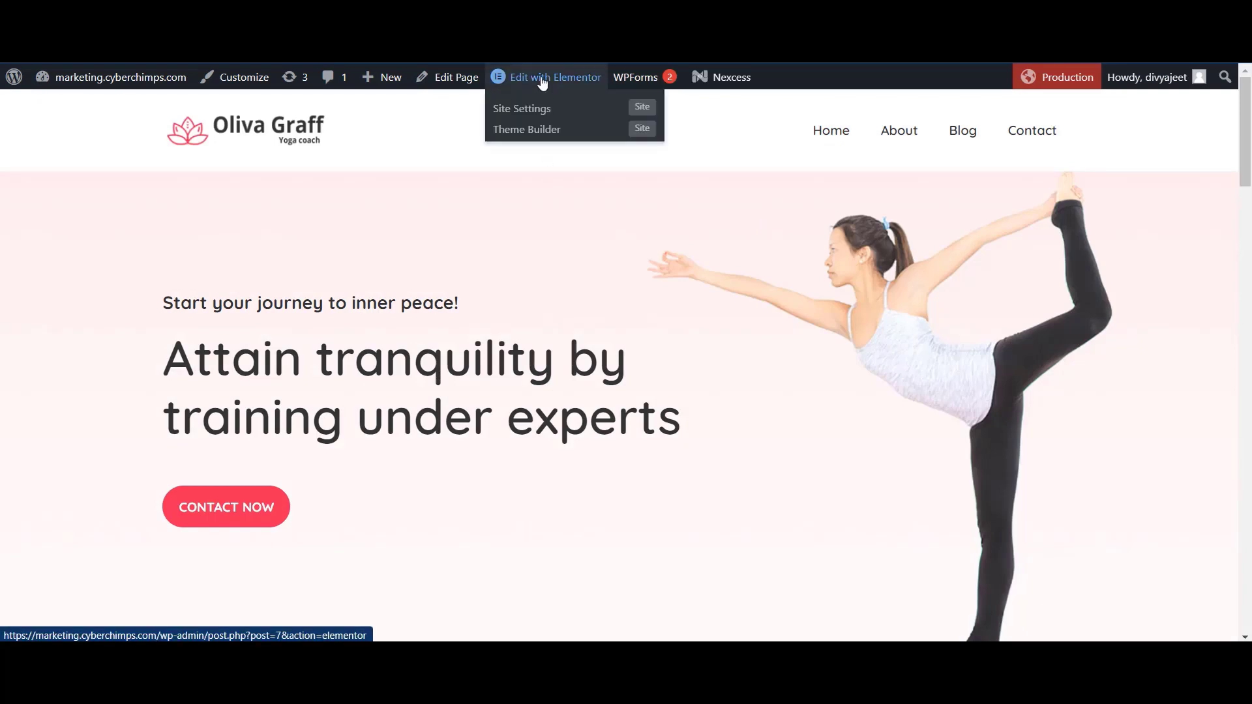
click(541, 84)
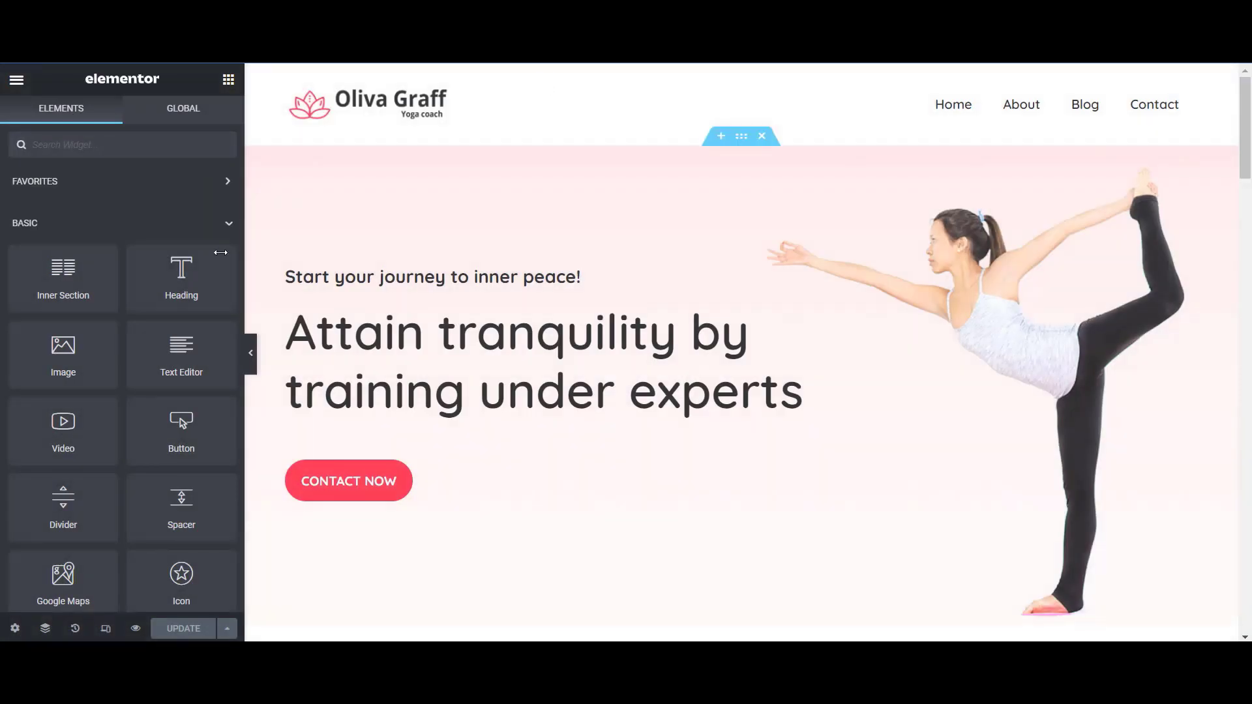
scroll(94, 364, down, 7)
scroll(94, 364, up, 7)
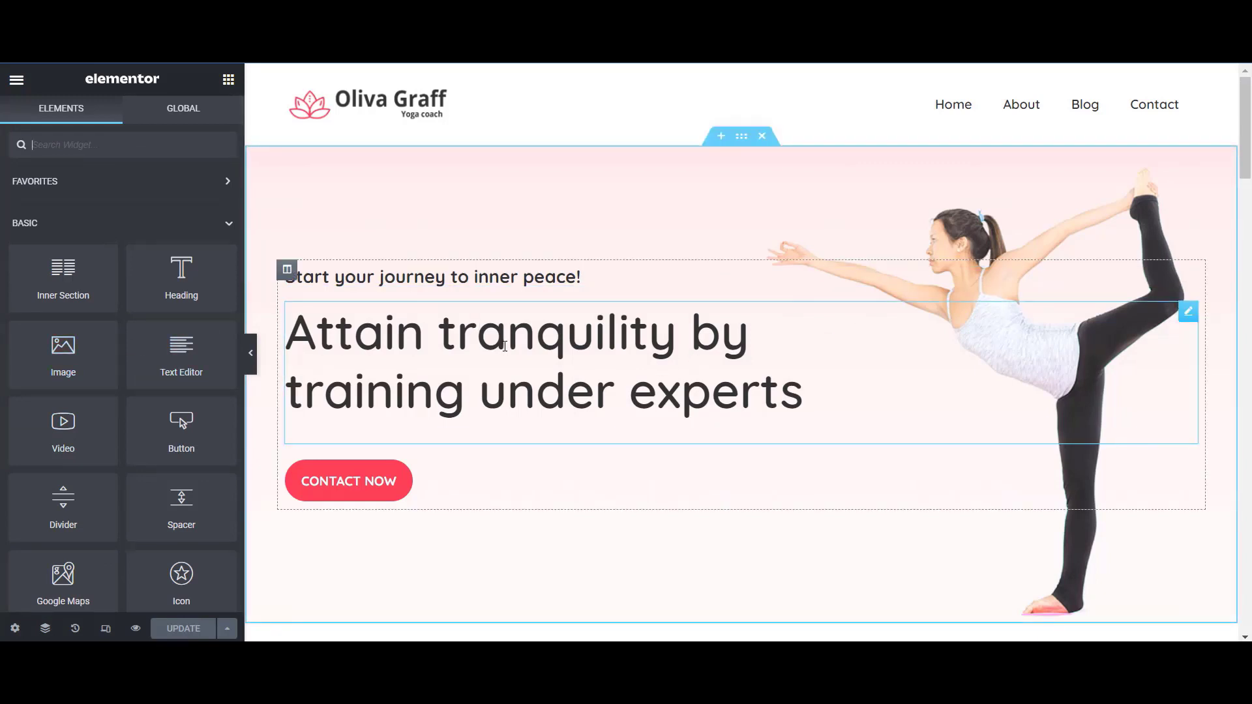
- Change the hero heading to "Hi! Welcome To My Website" and the text of the button below it to "Learn More"
click(552, 348)
triple_click(702, 395)
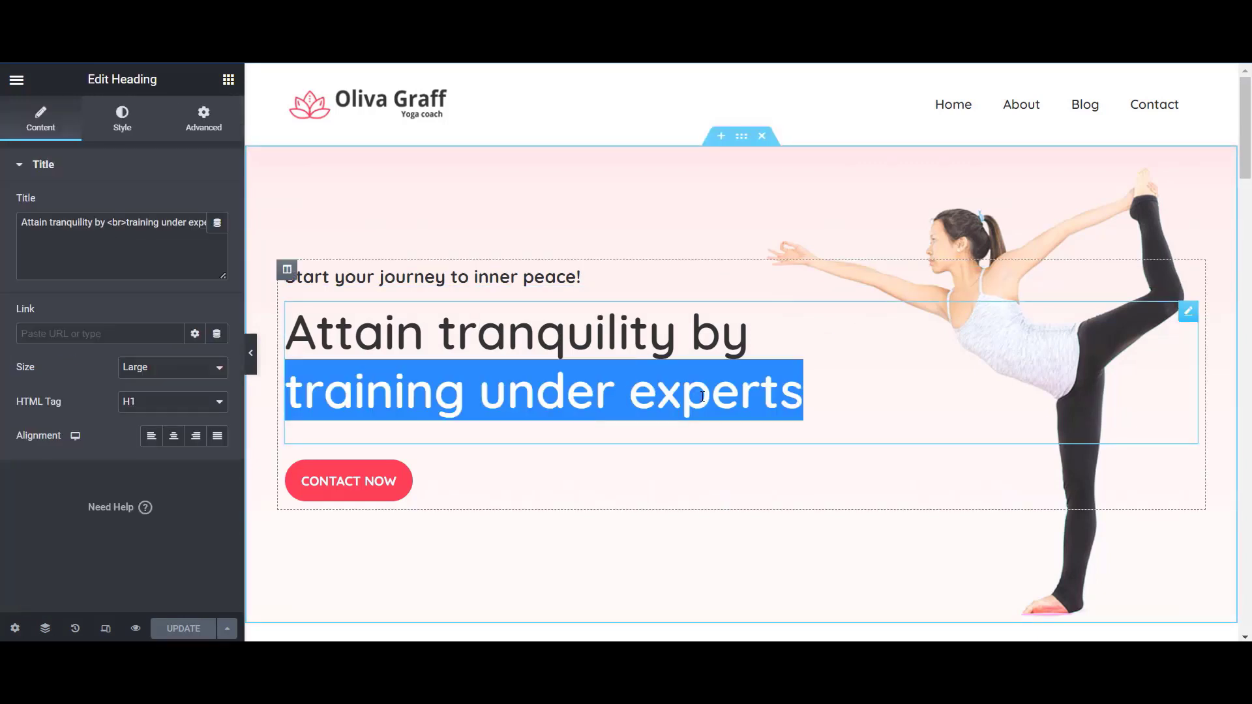
click(475, 356)
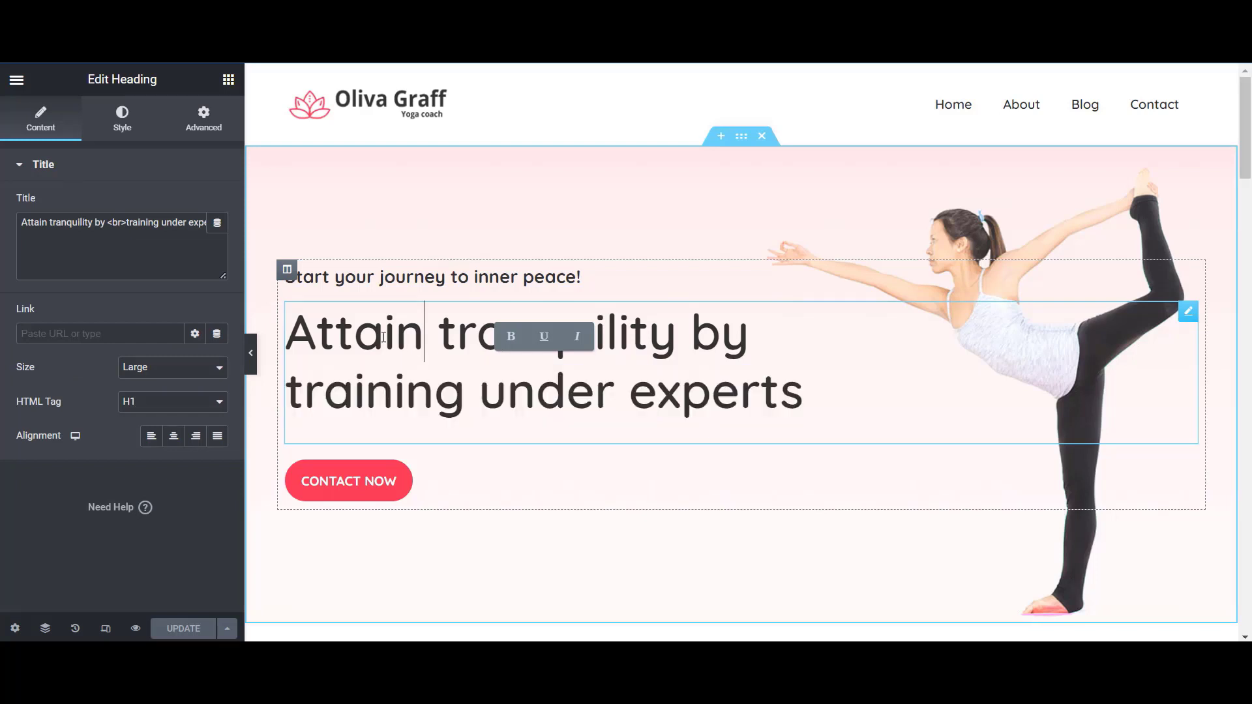
triple_click(153, 225)
text(i! Welcome To My Website)
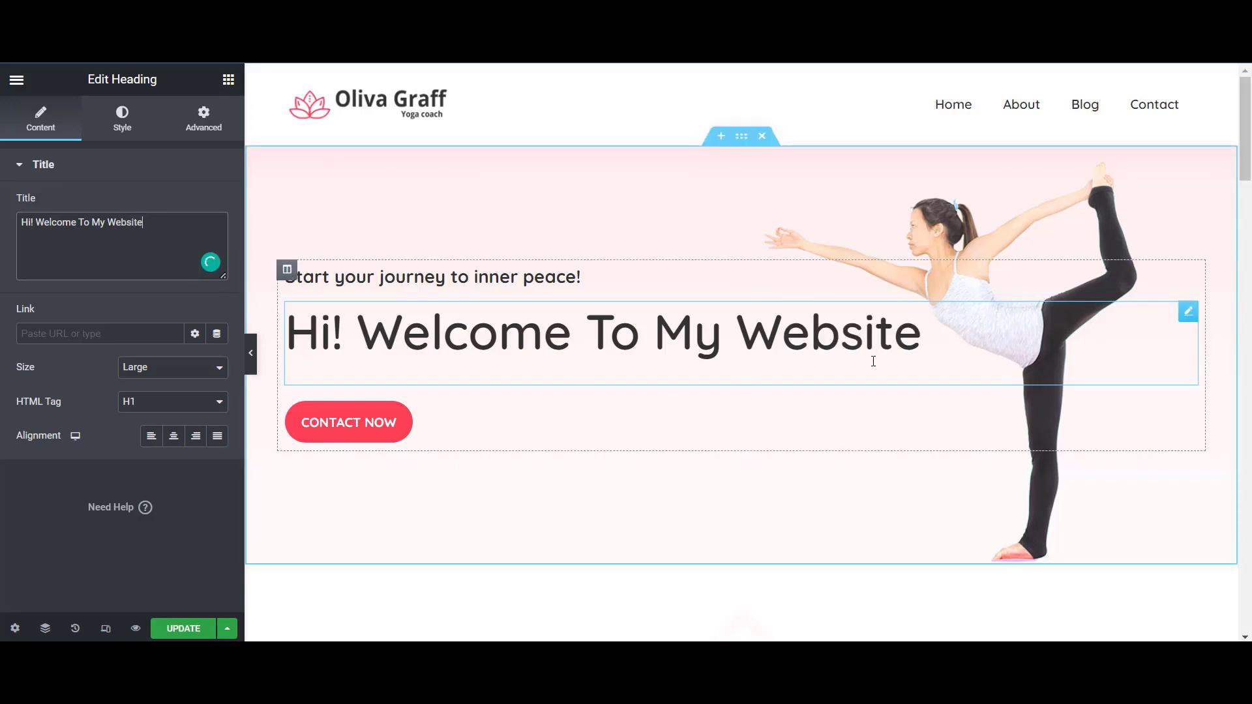
click(460, 422)
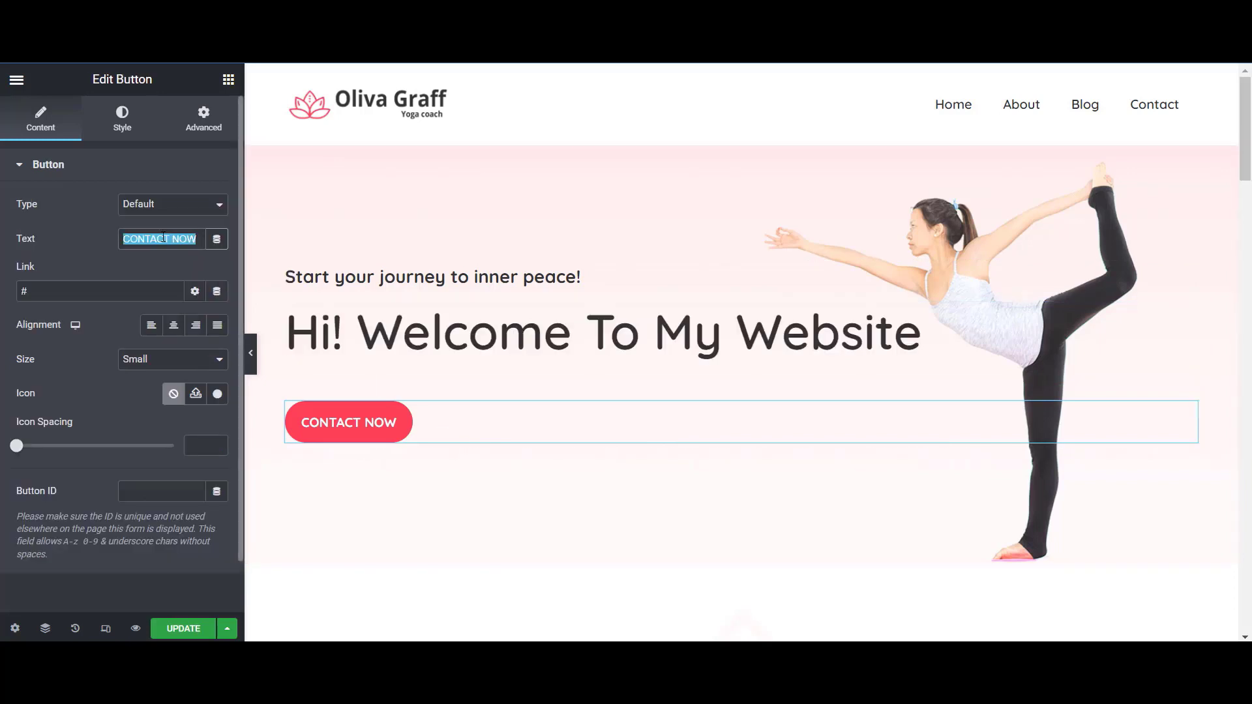
text(Learn More)
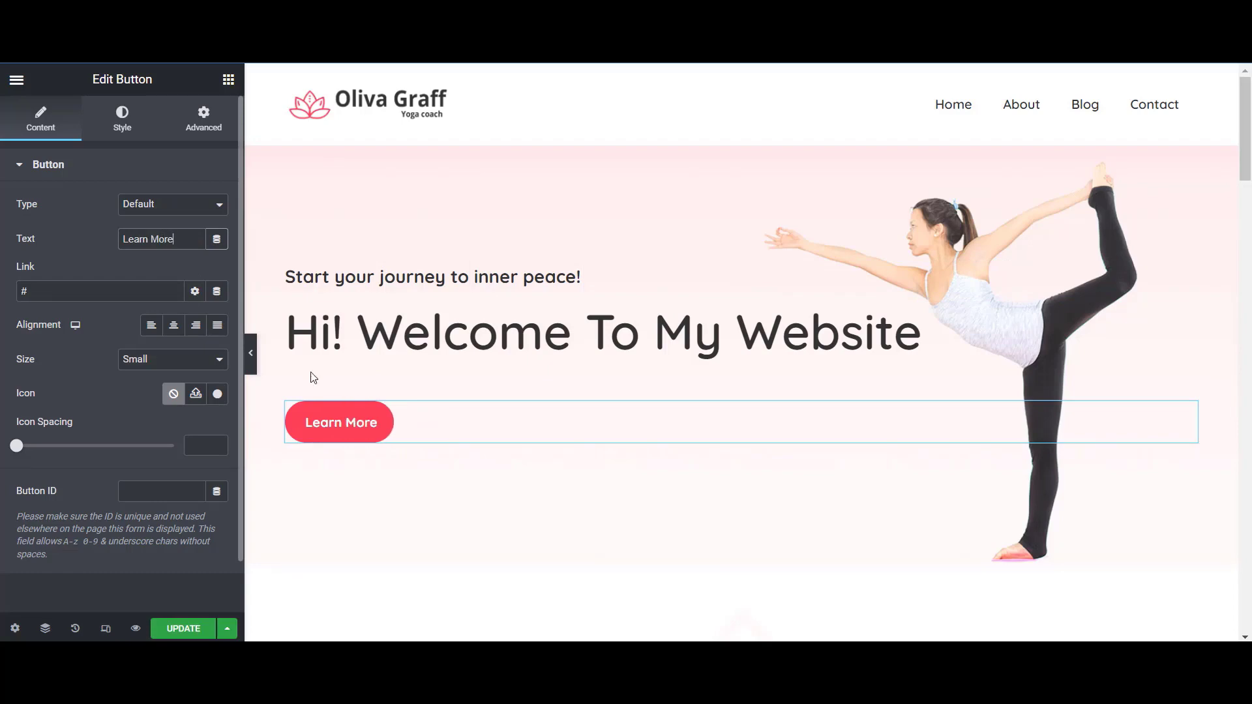
- Examine the editing options of the About Me text, the Hatha and Vinyasa yoga image boxes and the gallery, and view the Testimonials section
scroll(574, 427, down, 4)
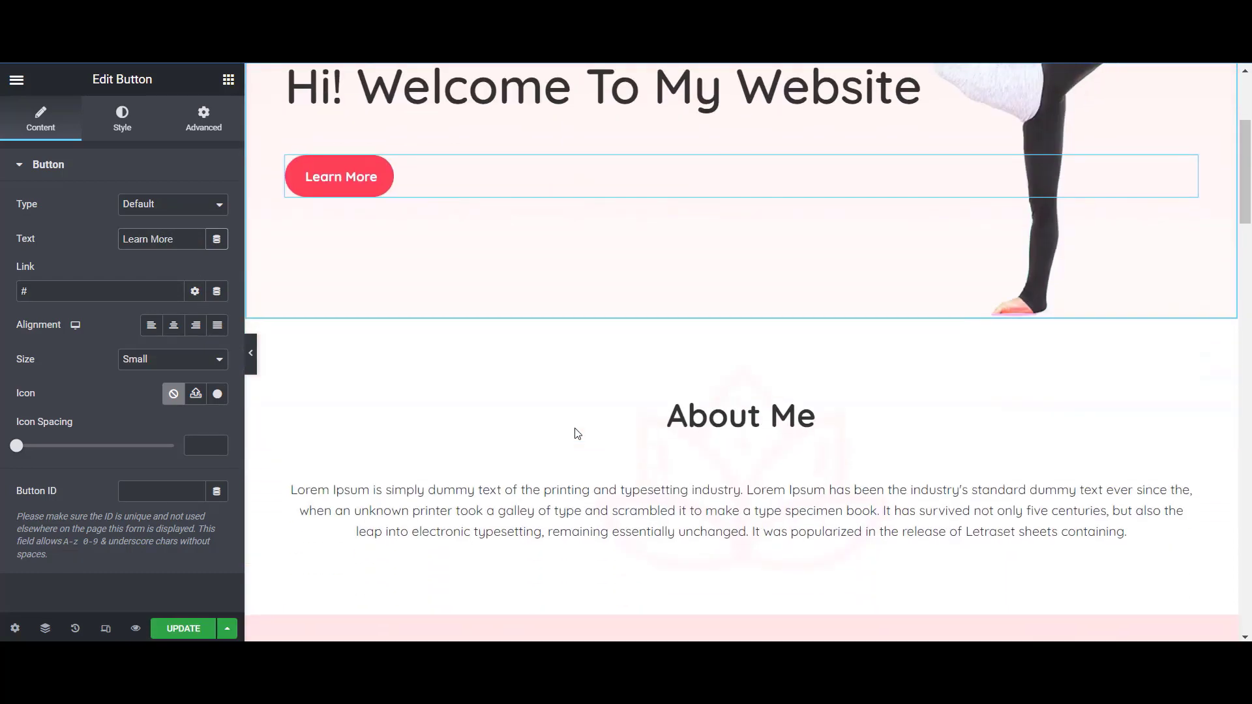
scroll(577, 433, down, 1)
click(722, 432)
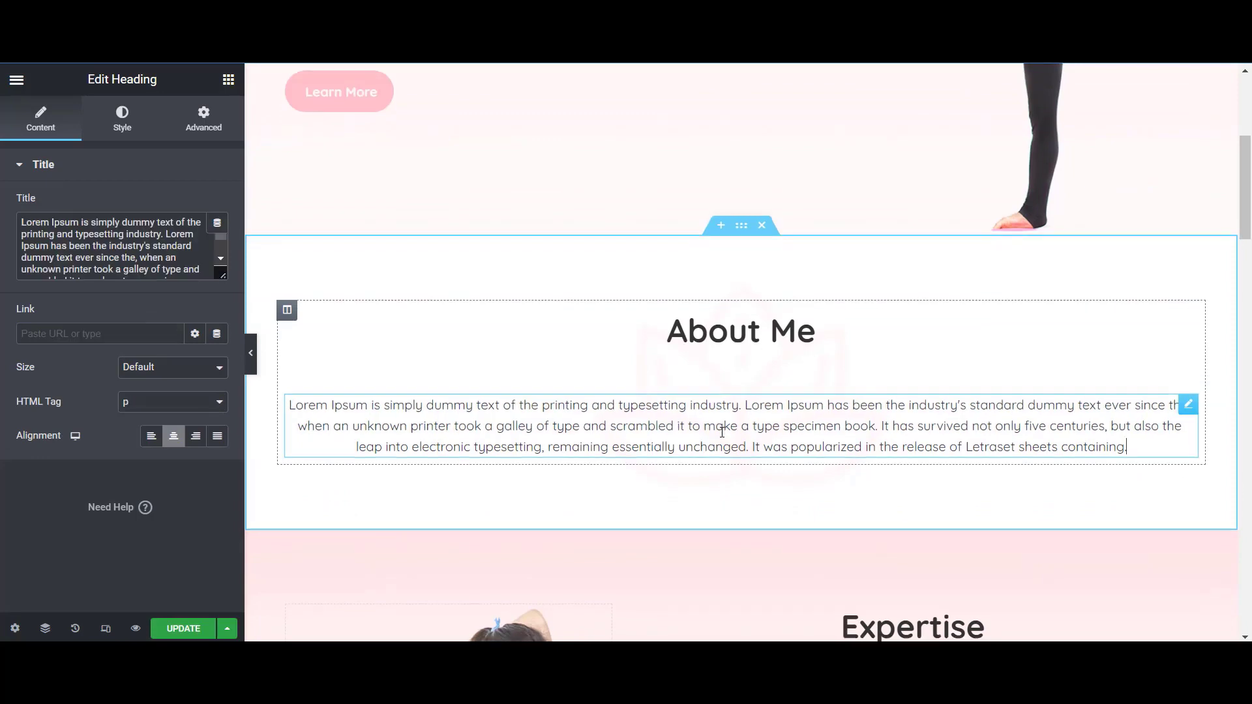
scroll(722, 432, down, 8)
click(723, 261)
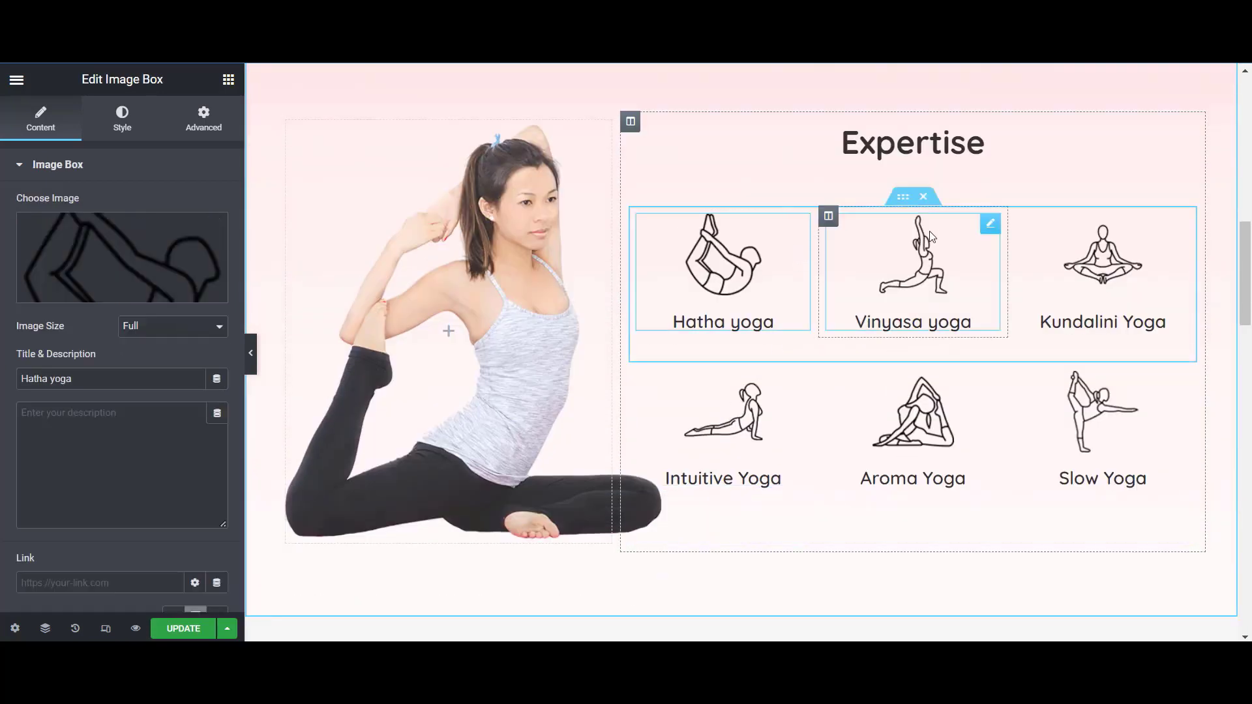
click(988, 226)
scroll(847, 345, down, 10)
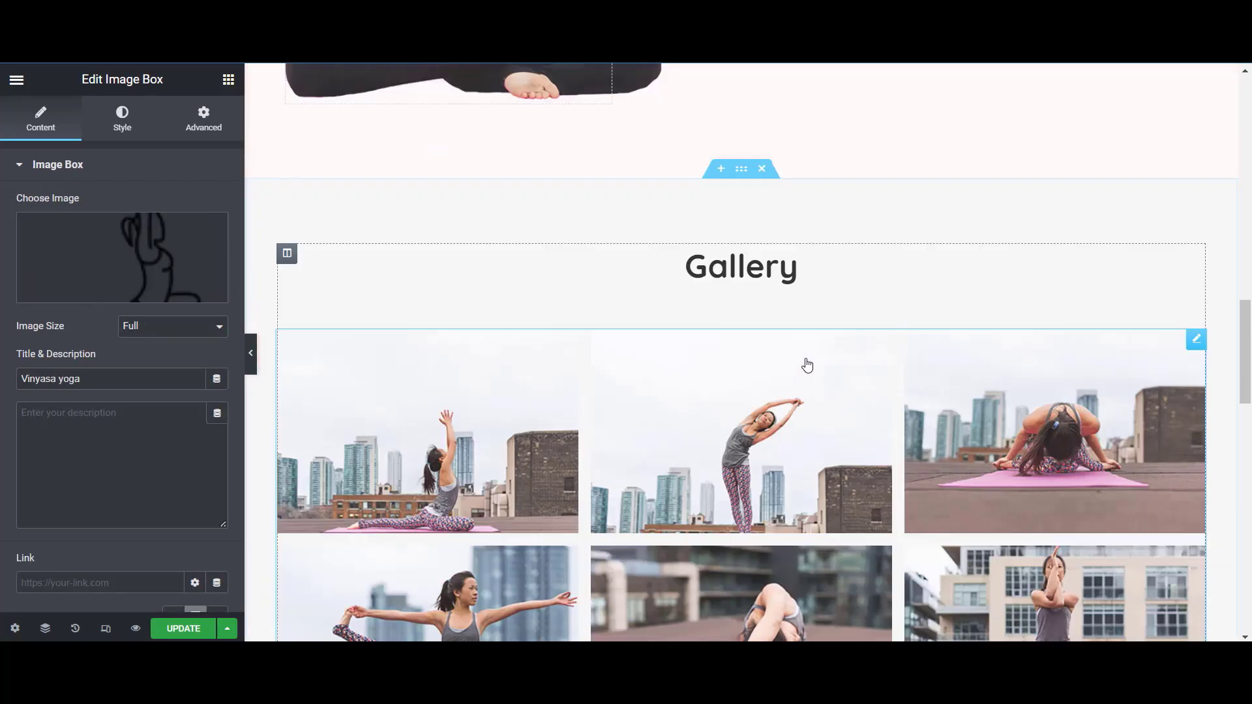
click(746, 338)
click(1039, 272)
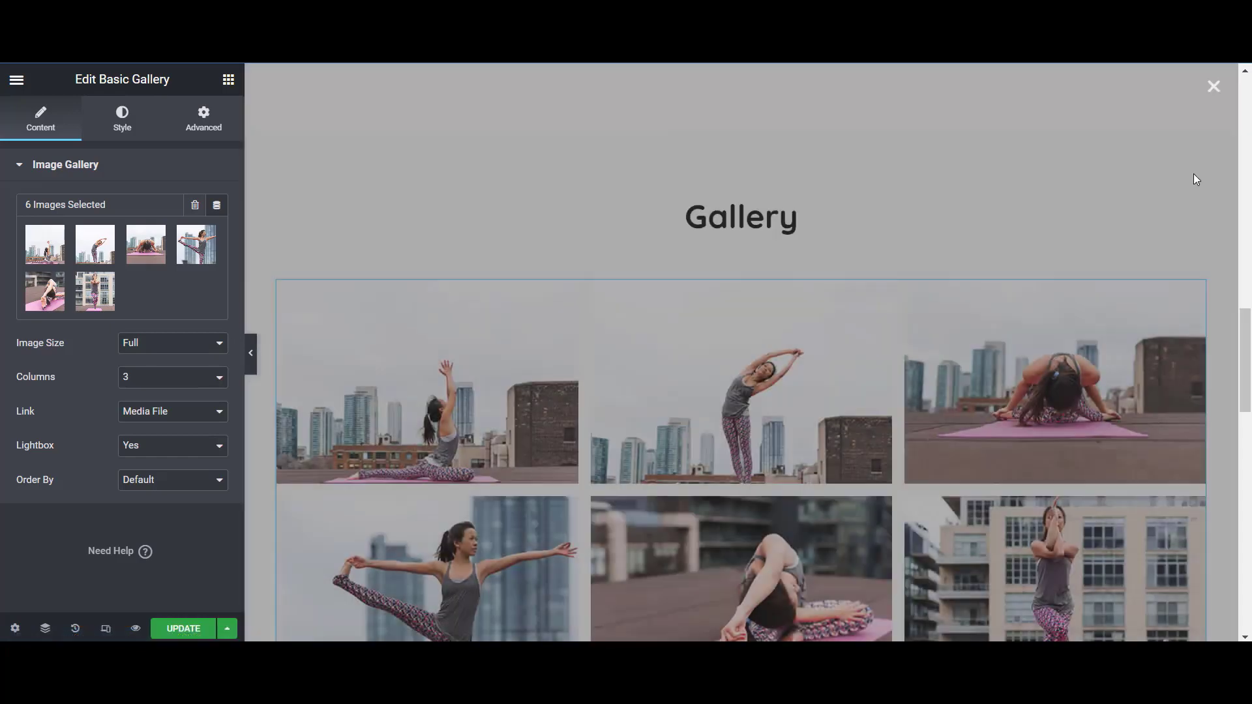
scroll(849, 355, down, 1)
scroll(900, 397, down, 8)
scroll(945, 444, down, 1)
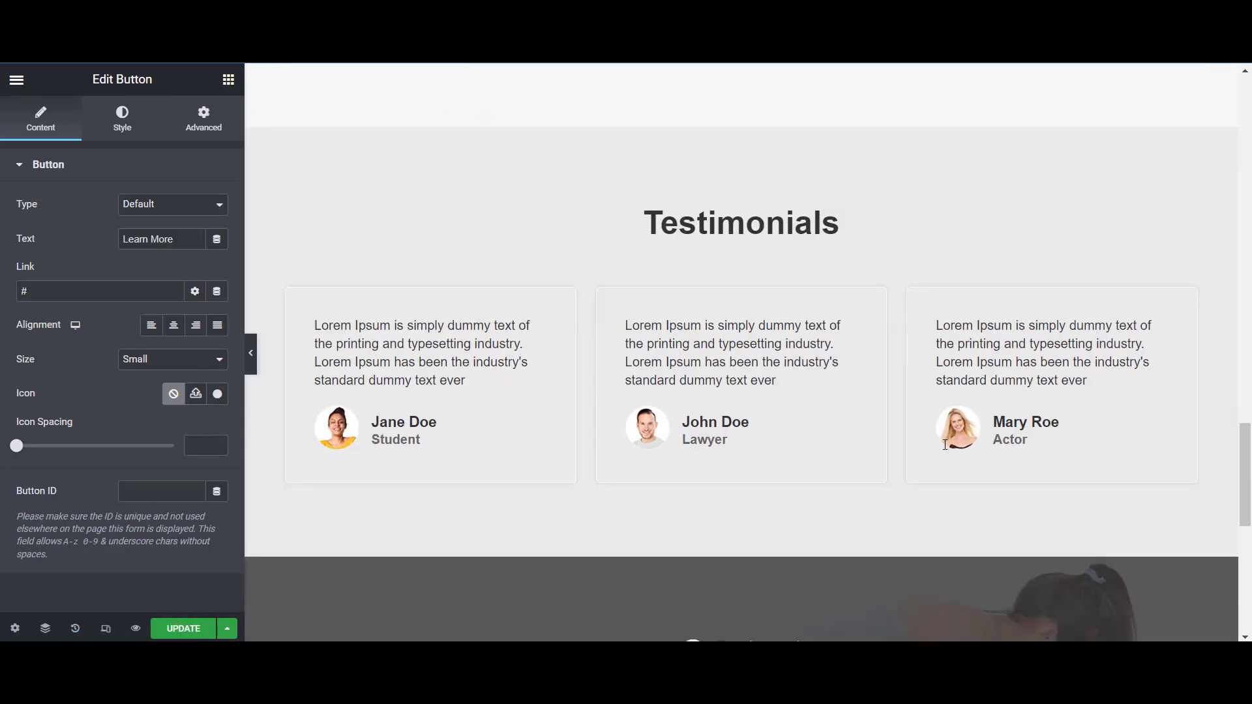
- Update the home page, look over its sections and open a preview of the changes
scroll(944, 444, up, 1)
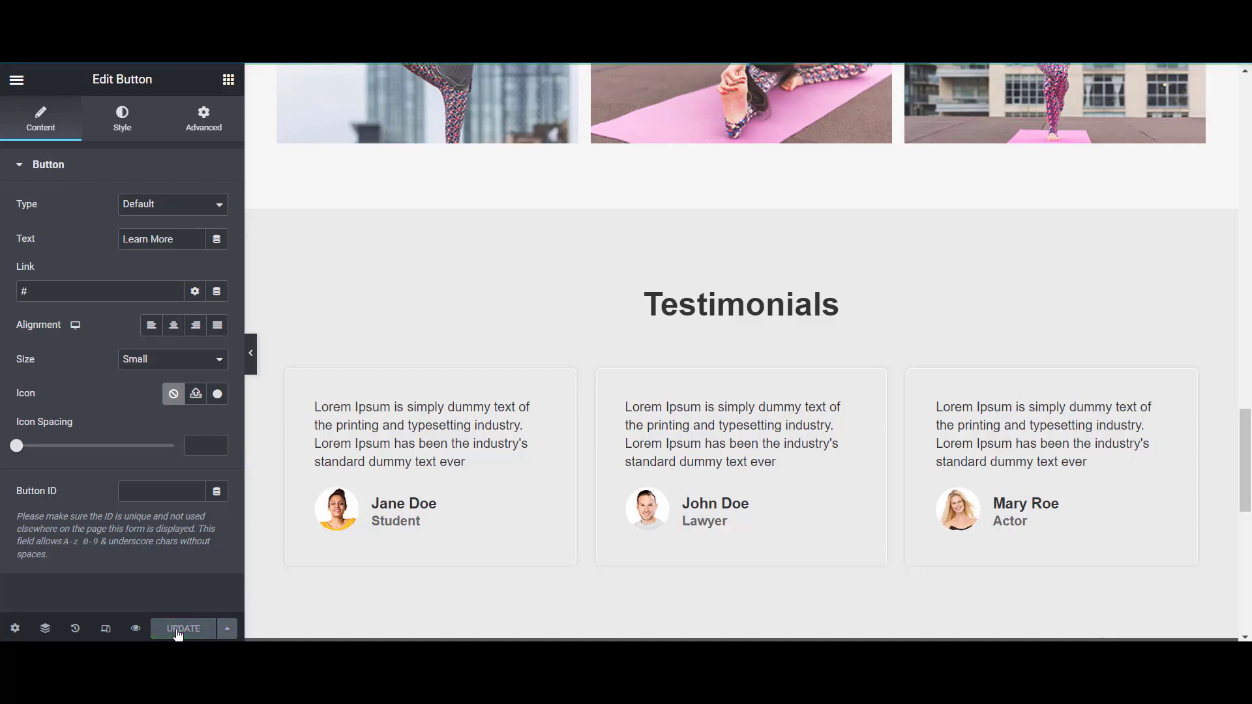
scroll(553, 429, up, 3)
scroll(553, 429, up, 15)
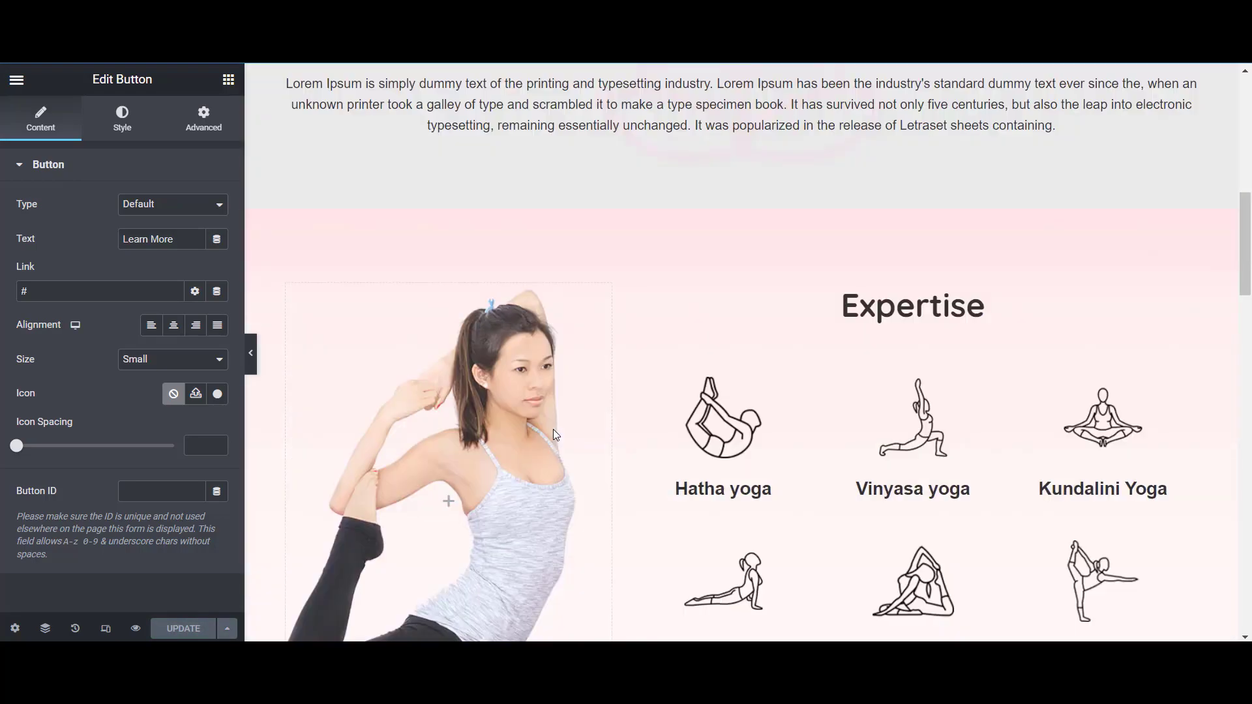
scroll(553, 429, down, 5)
scroll(553, 431, down, 10)
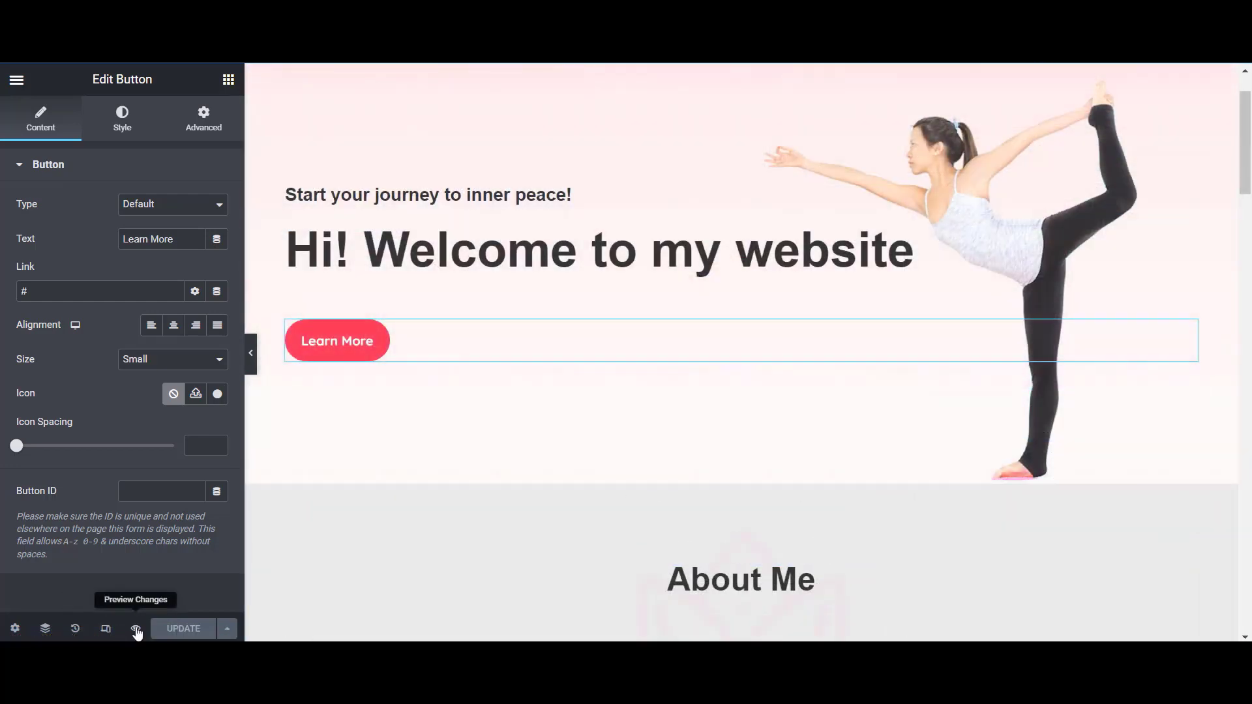
click(135, 629)
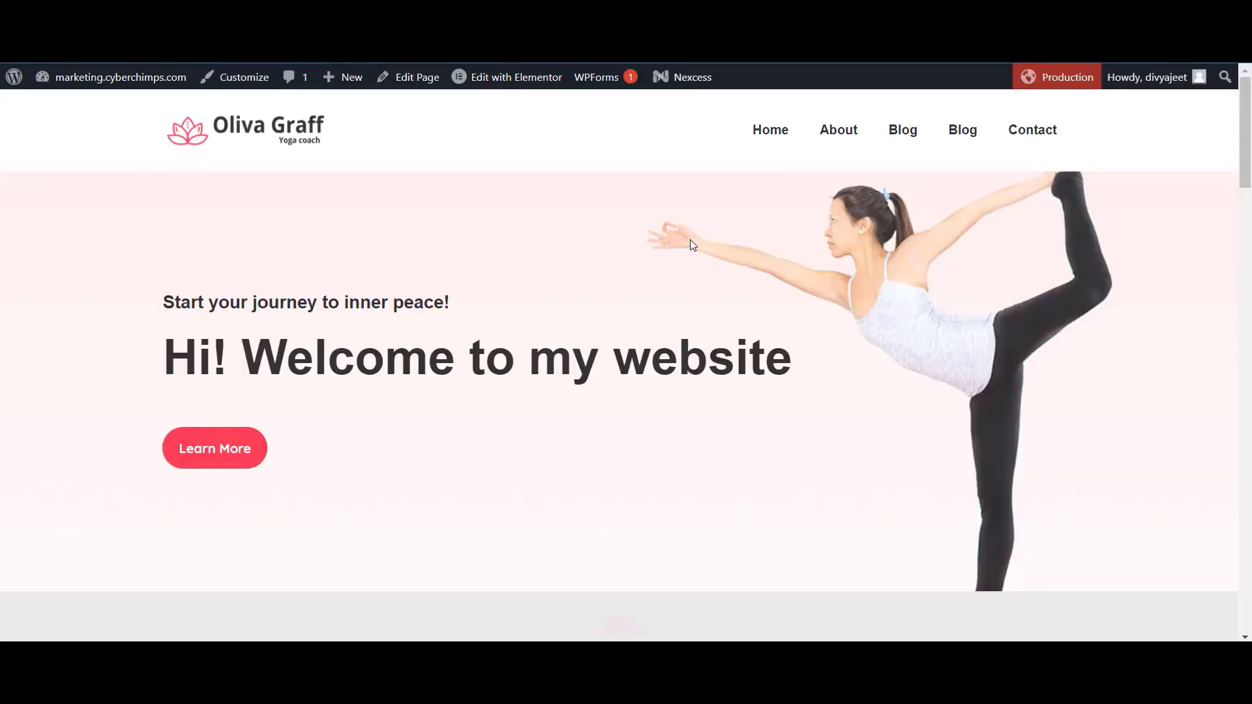
- Look through the previewed home page, including the Expertise, Testimonials, About Me and Gallery sections
scroll(691, 245, down, 10)
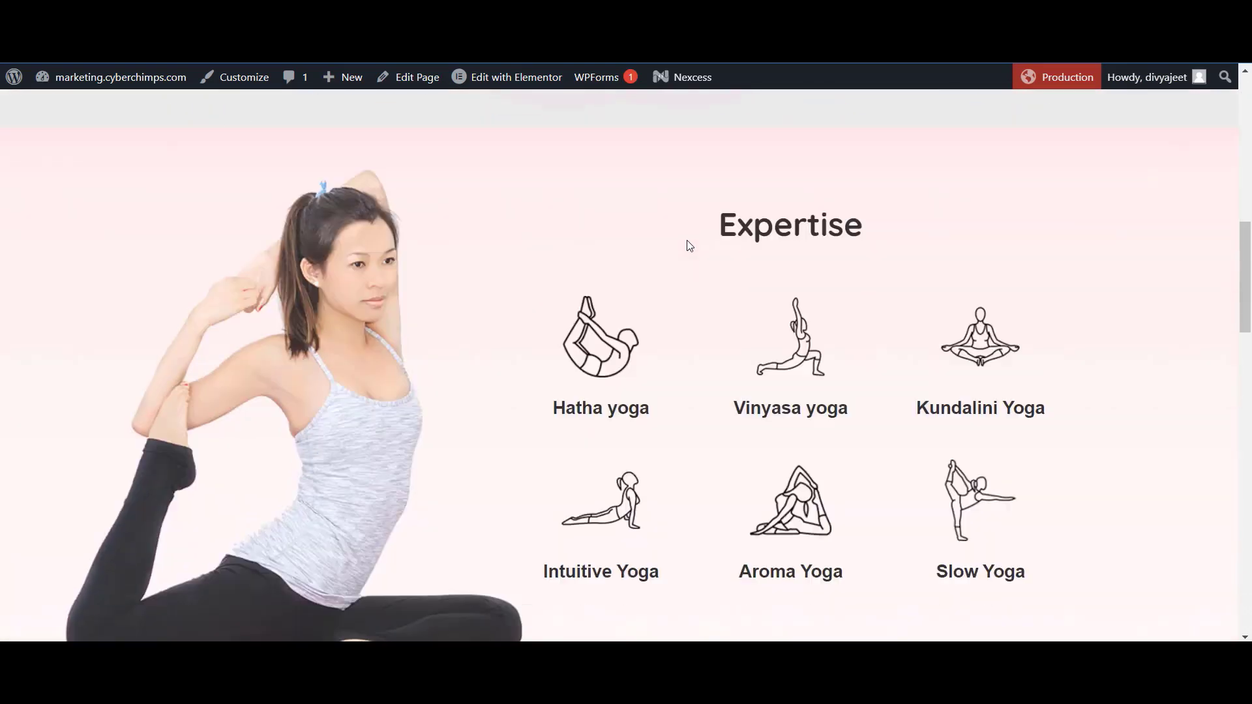
scroll(690, 246, down, 15)
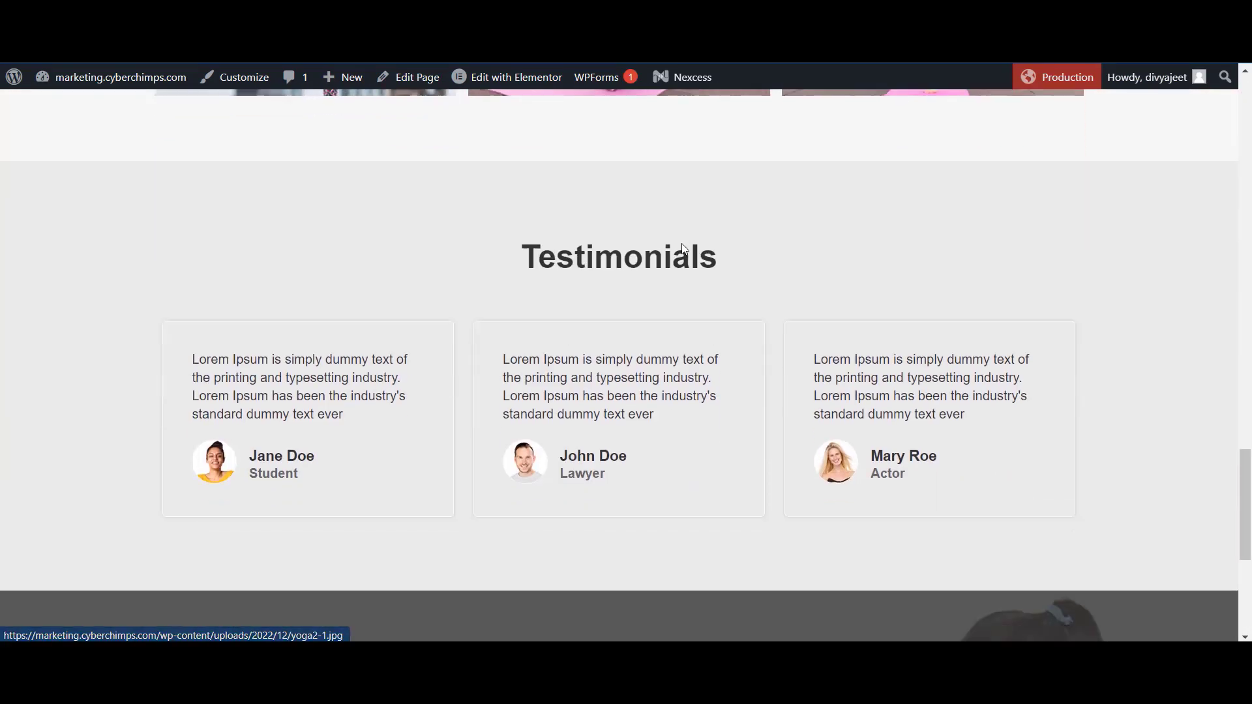
scroll(683, 248, down, 6)
scroll(683, 248, up, 6)
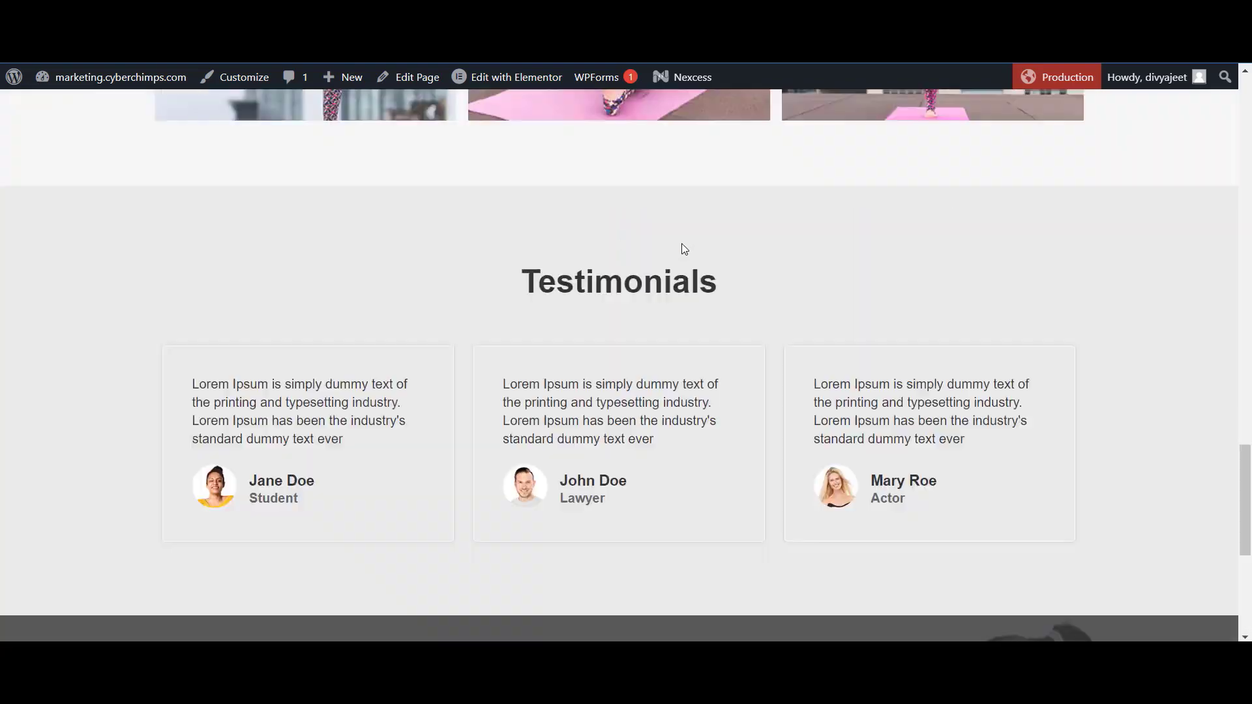
scroll(682, 245, up, 18)
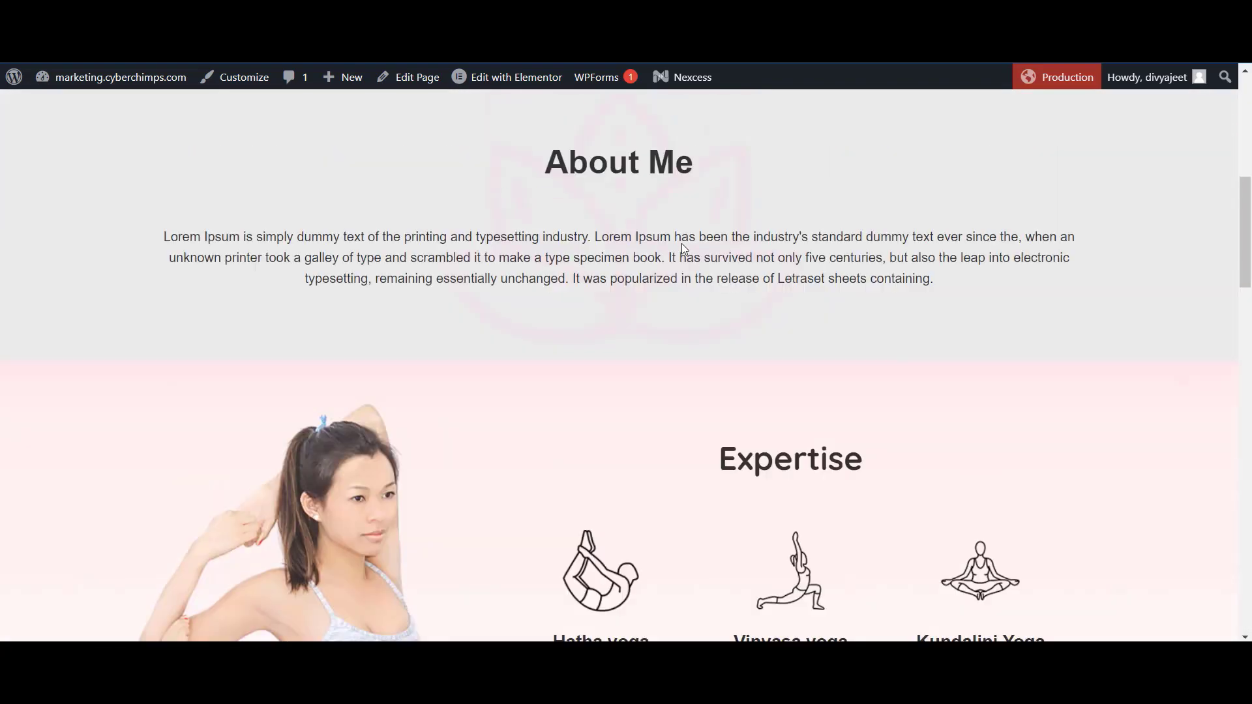
scroll(681, 247, down, 14)
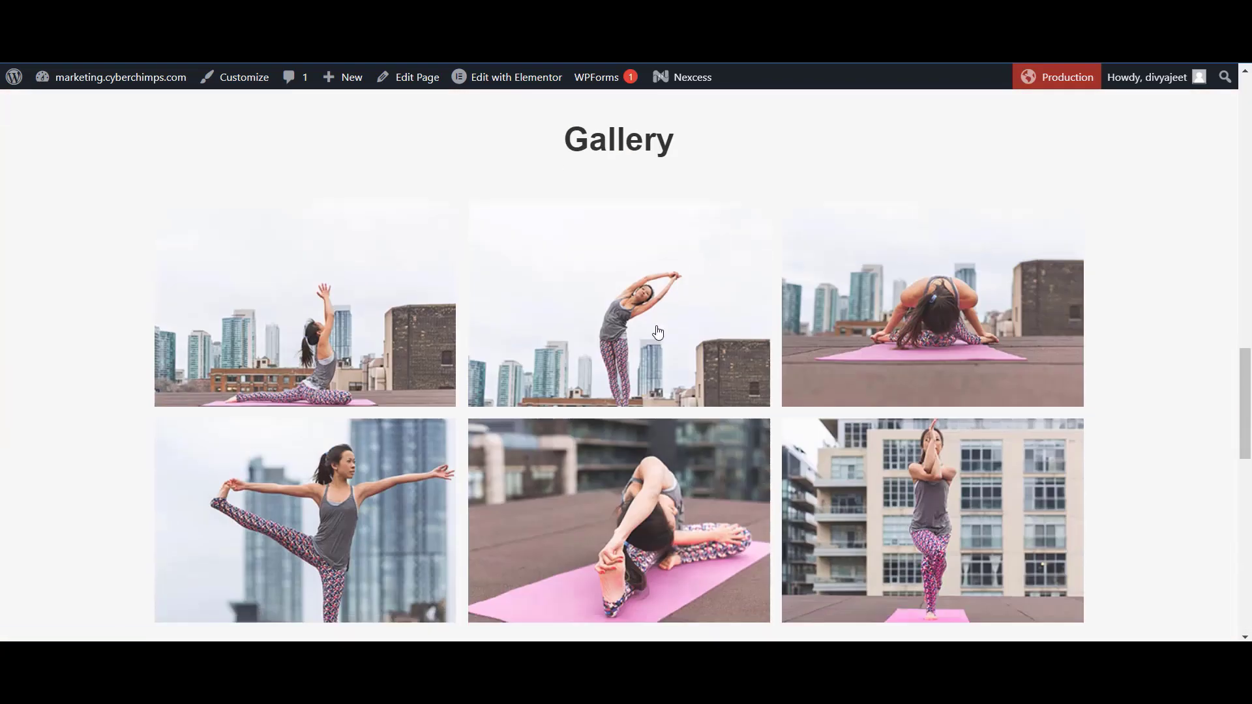
- Browse the gallery photos in the lightbox, close it and go back to the start of the page
click(657, 333)
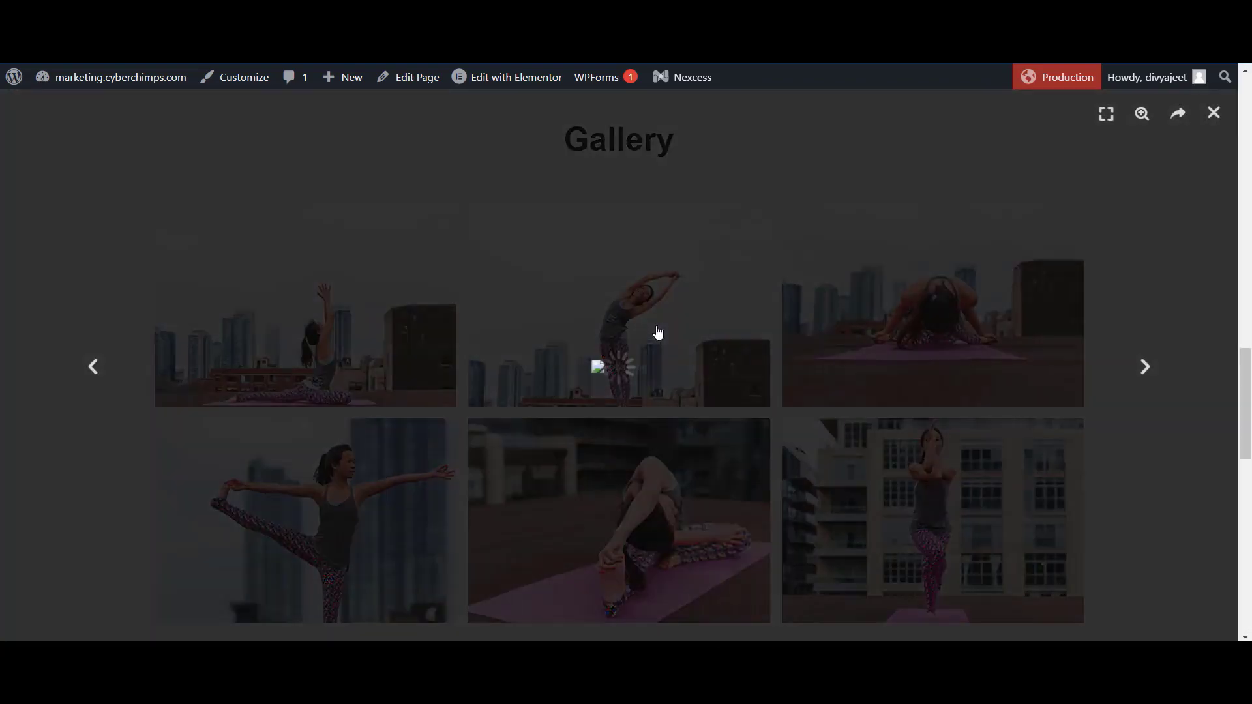
click(1144, 368)
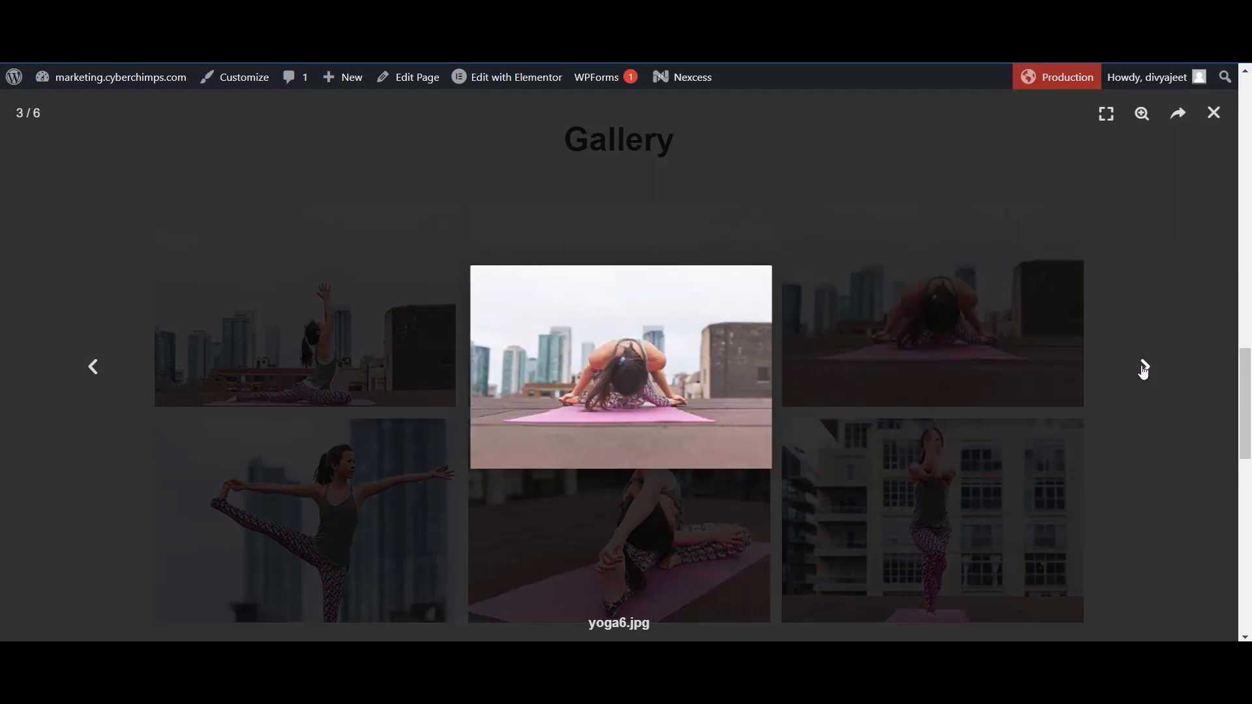
click(1144, 368)
click(1143, 368)
click(1143, 368)
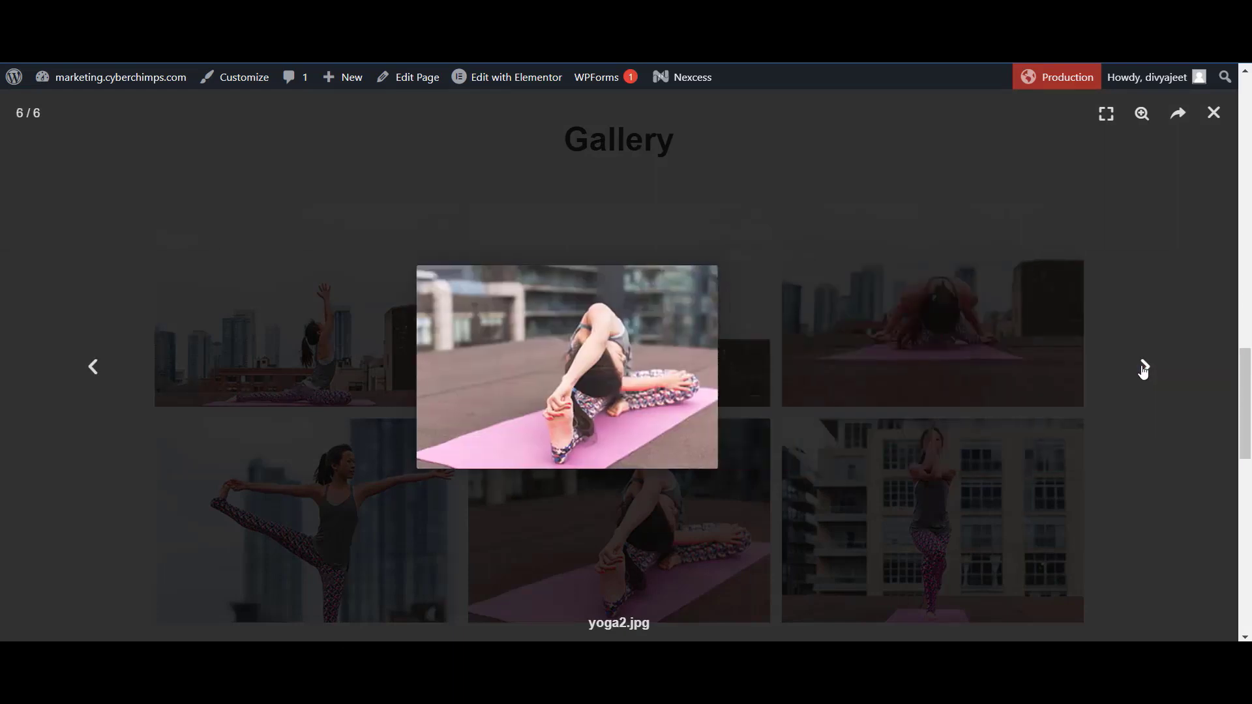
click(1144, 368)
click(1144, 367)
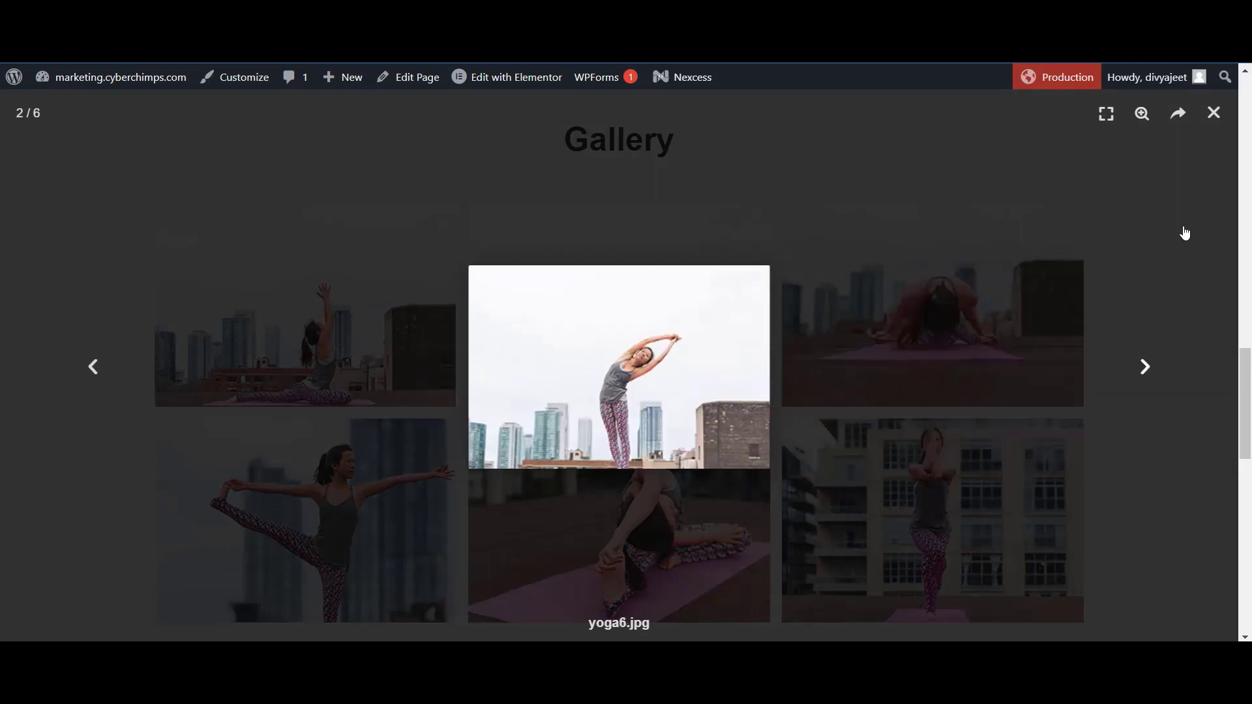
click(1215, 115)
scroll(981, 280, up, 15)
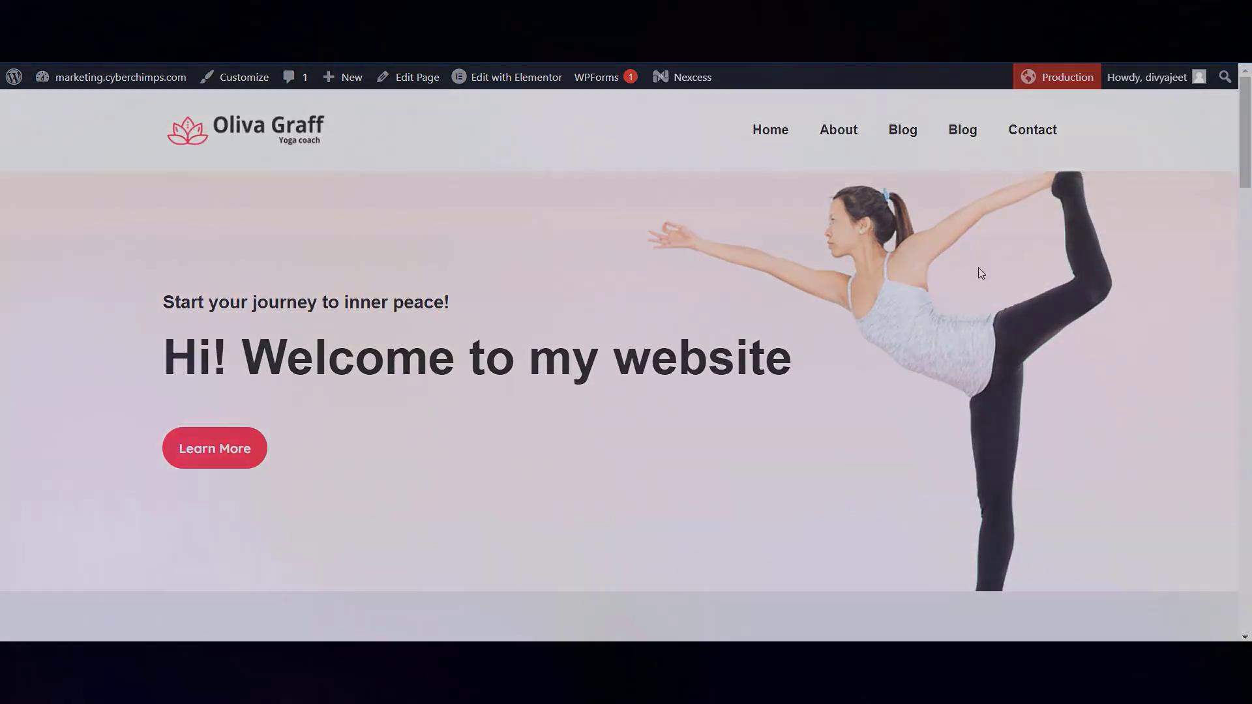